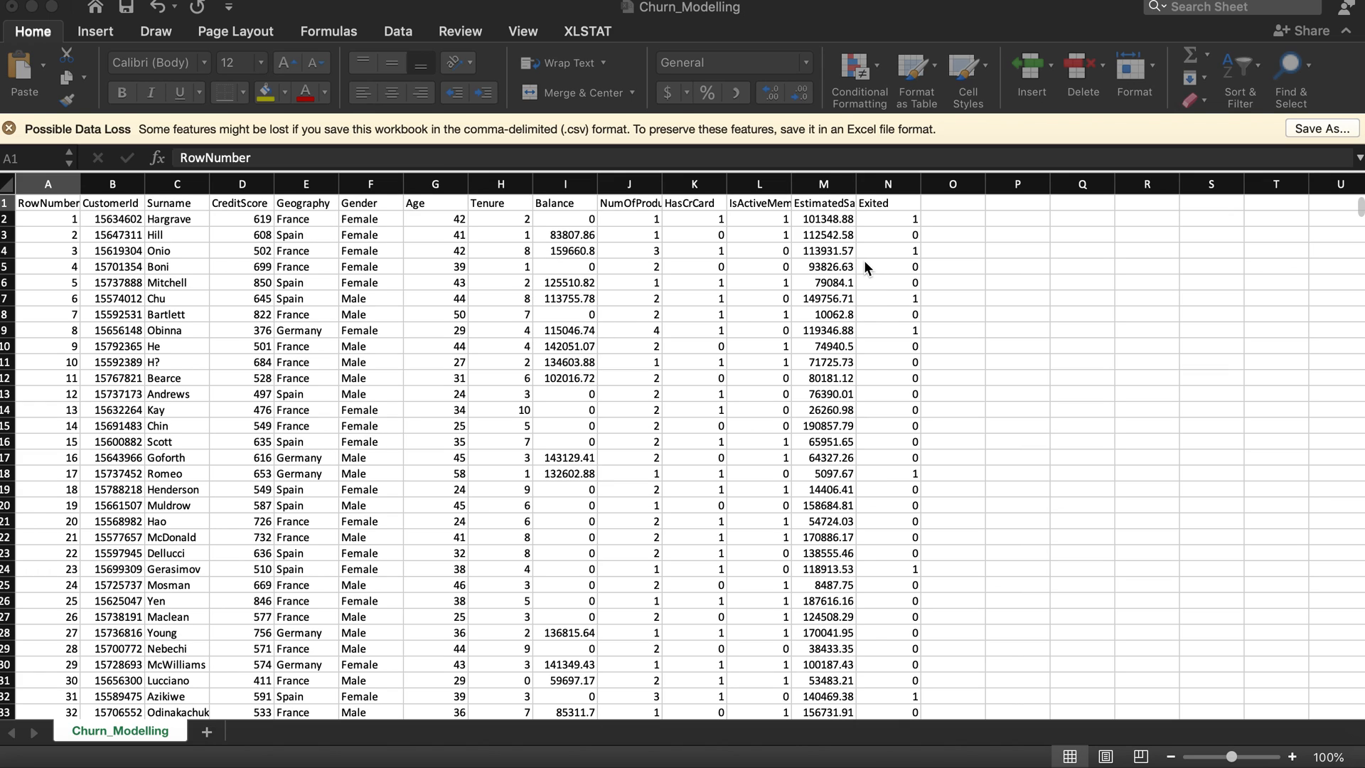
Step: Examine the Exited, HasCrCard, Geography and Balance columns of the churn data
{"action": "left_click", "coordinate": [902, 206]}
{"action": "left_click", "coordinate": [897, 206]}
{"action": "left_click", "coordinate": [903, 253]}
{"action": "left_click", "coordinate": [903, 222]}
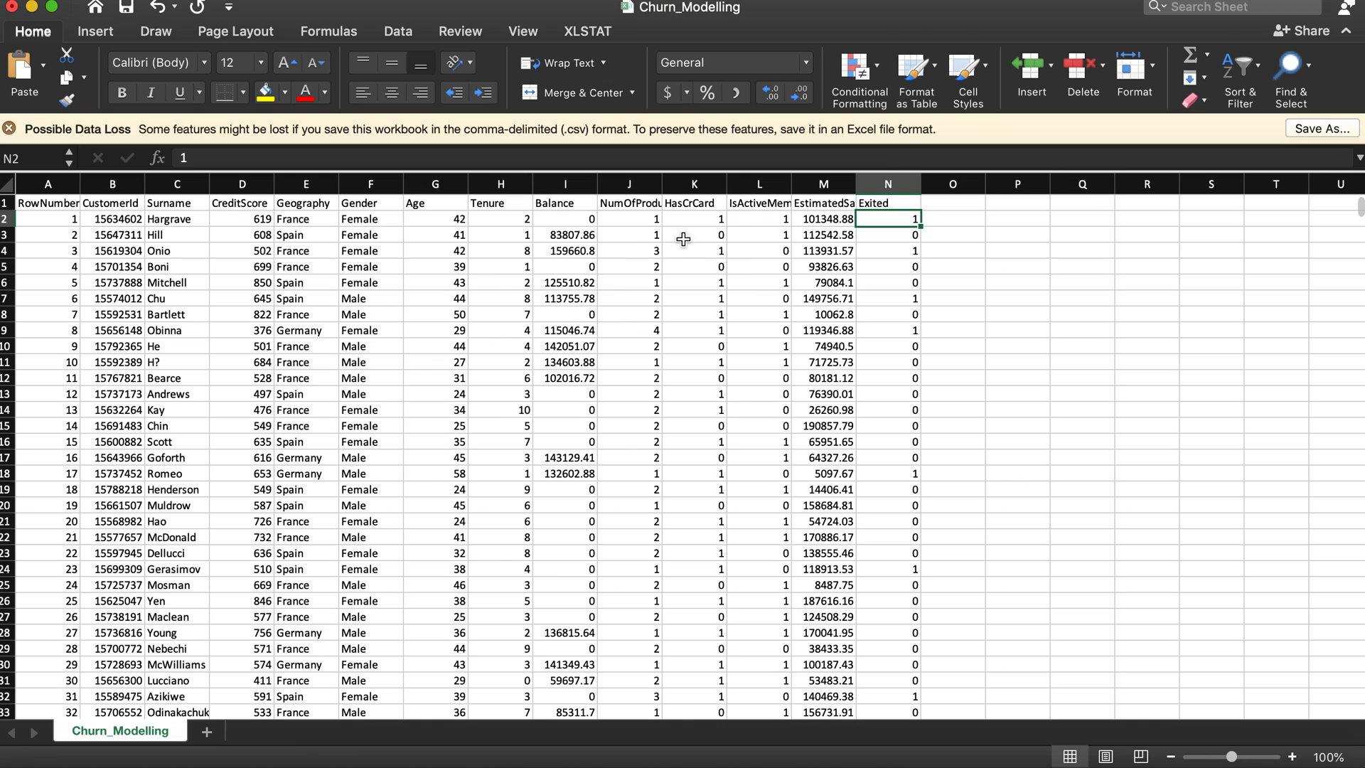
{"action": "left_click", "coordinate": [693, 199]}
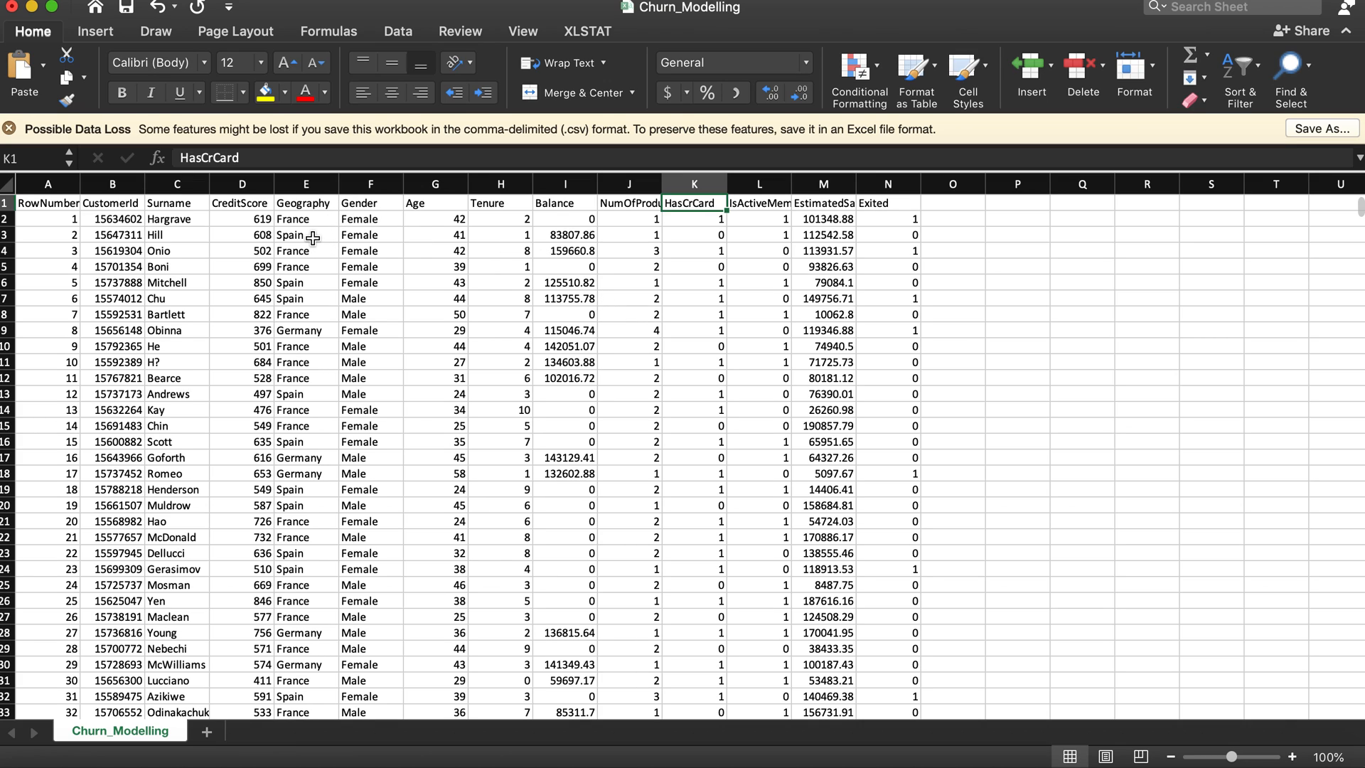
{"action": "left_click", "coordinate": [668, 281]}
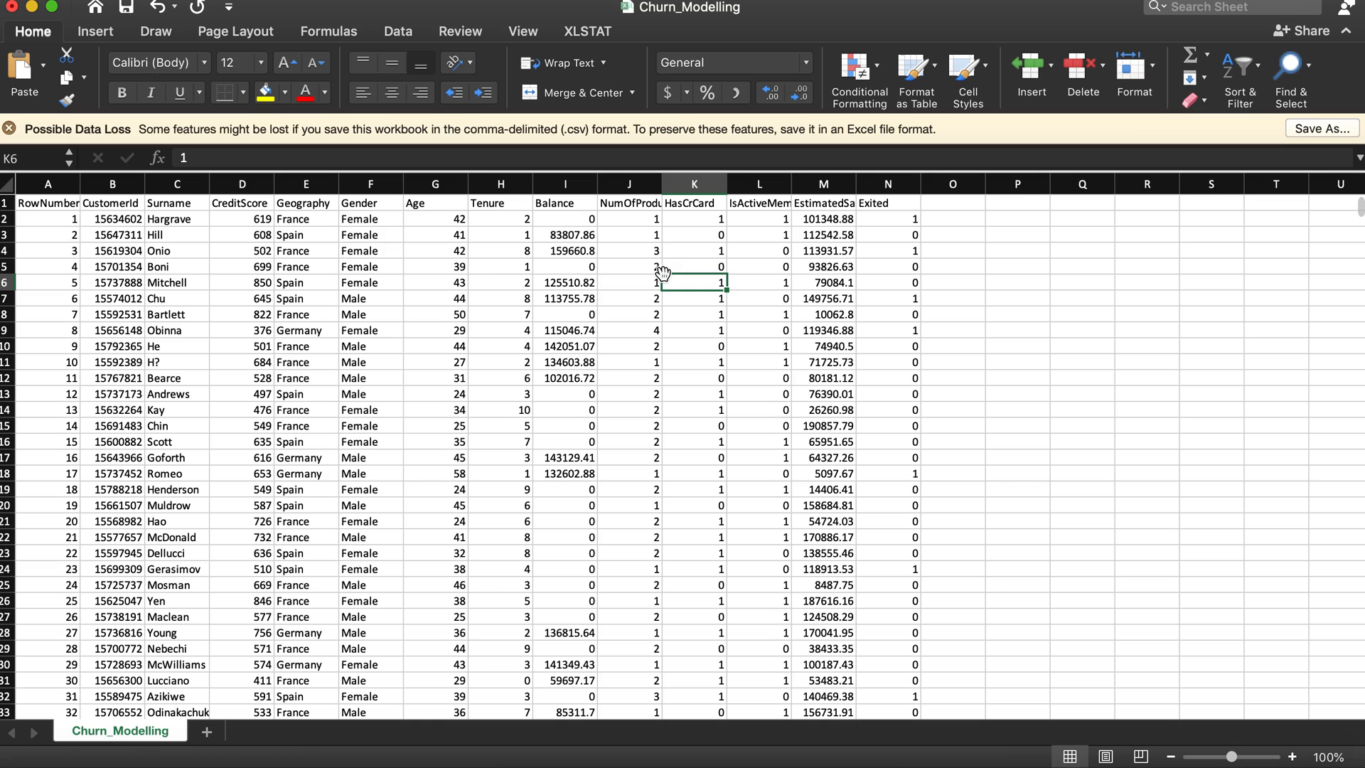
{"action": "left_click", "coordinate": [323, 220]}
{"action": "left_click", "coordinate": [309, 234]}
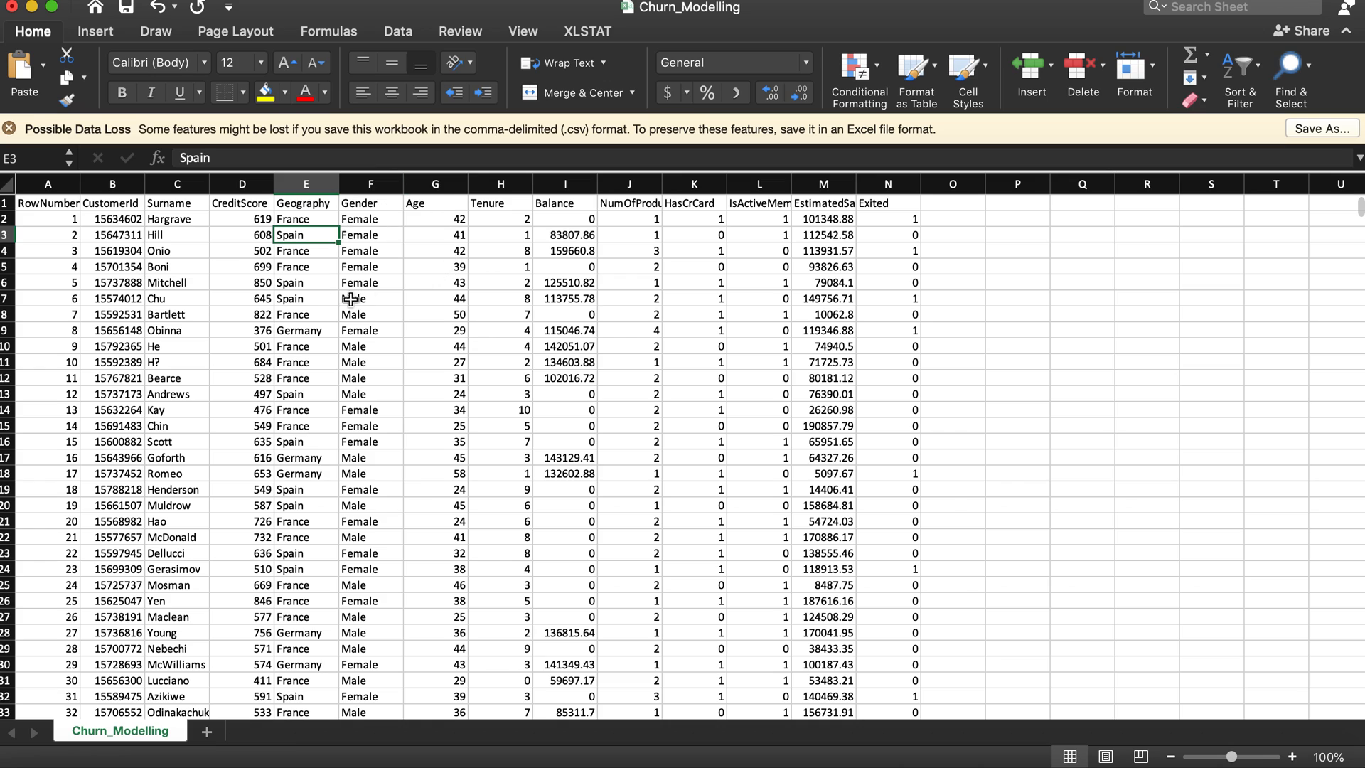
{"action": "left_click", "coordinate": [546, 313]}
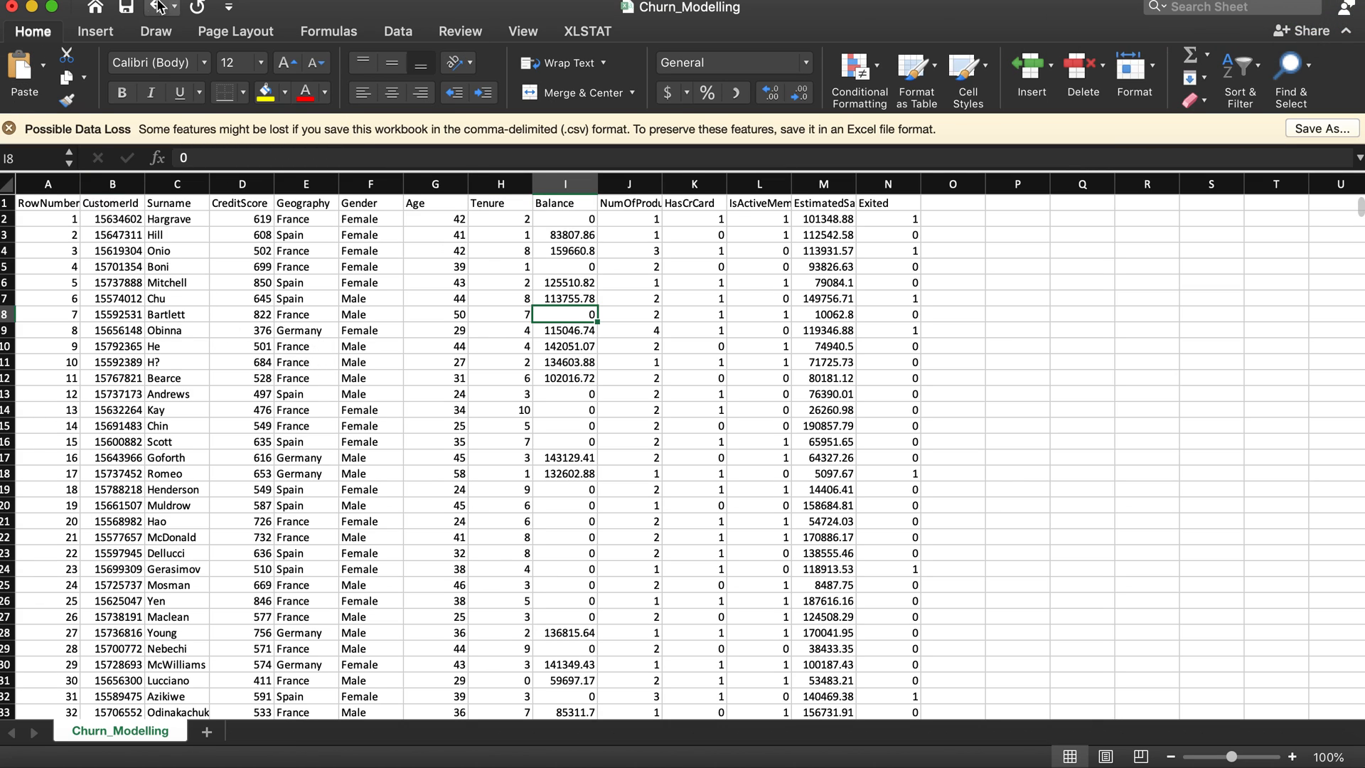
Step: Create a PivotTable on a new worksheet from the range Churn_Modelling!$A$1:$N$10001
{"action": "left_click", "coordinate": [99, 33]}
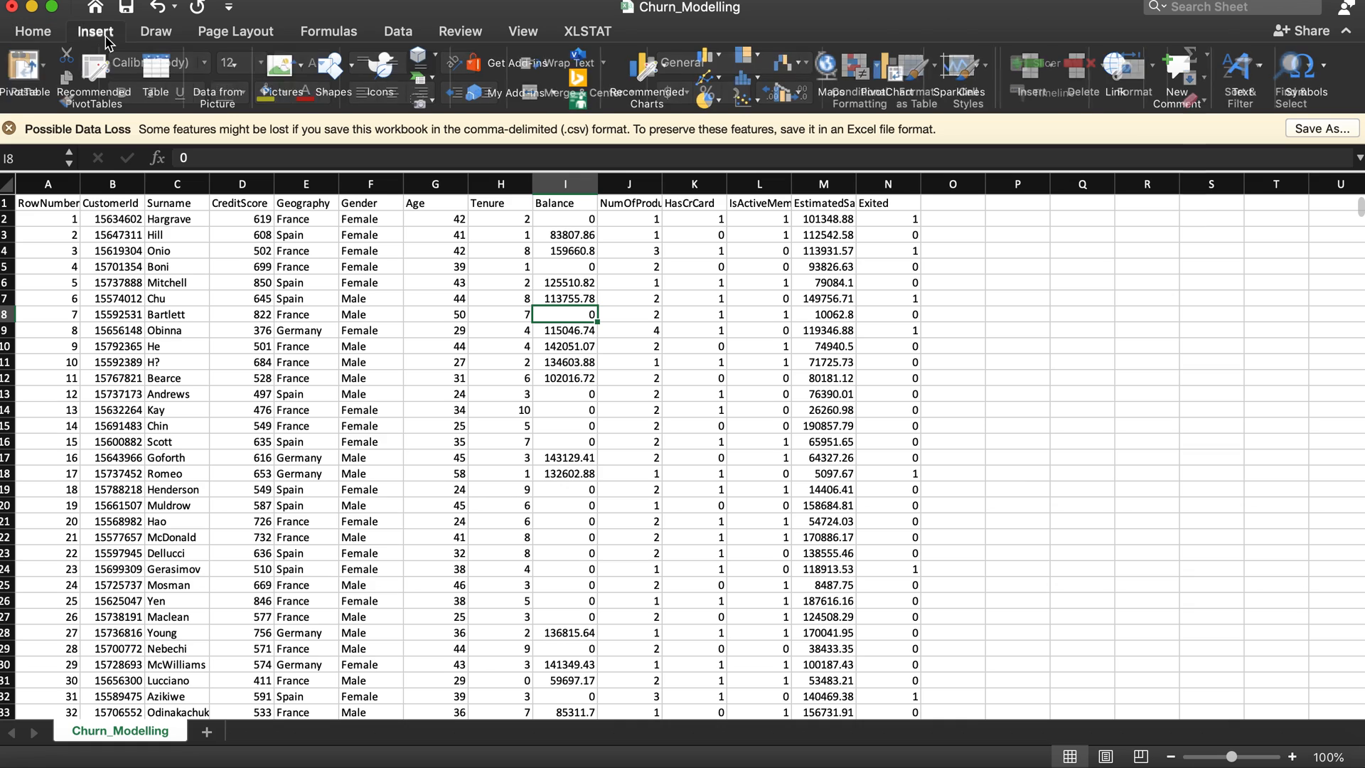
{"action": "left_click", "coordinate": [27, 72]}
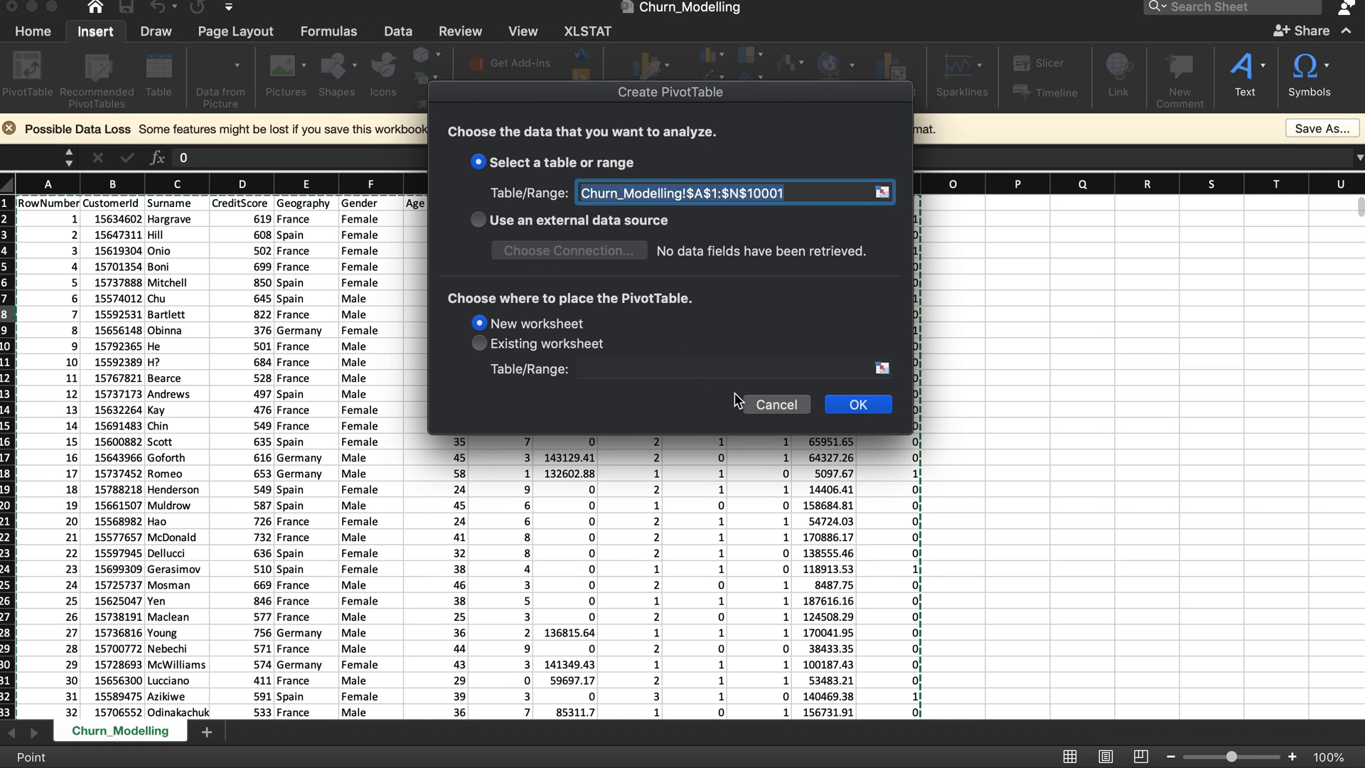
{"action": "left_click", "coordinate": [858, 404]}
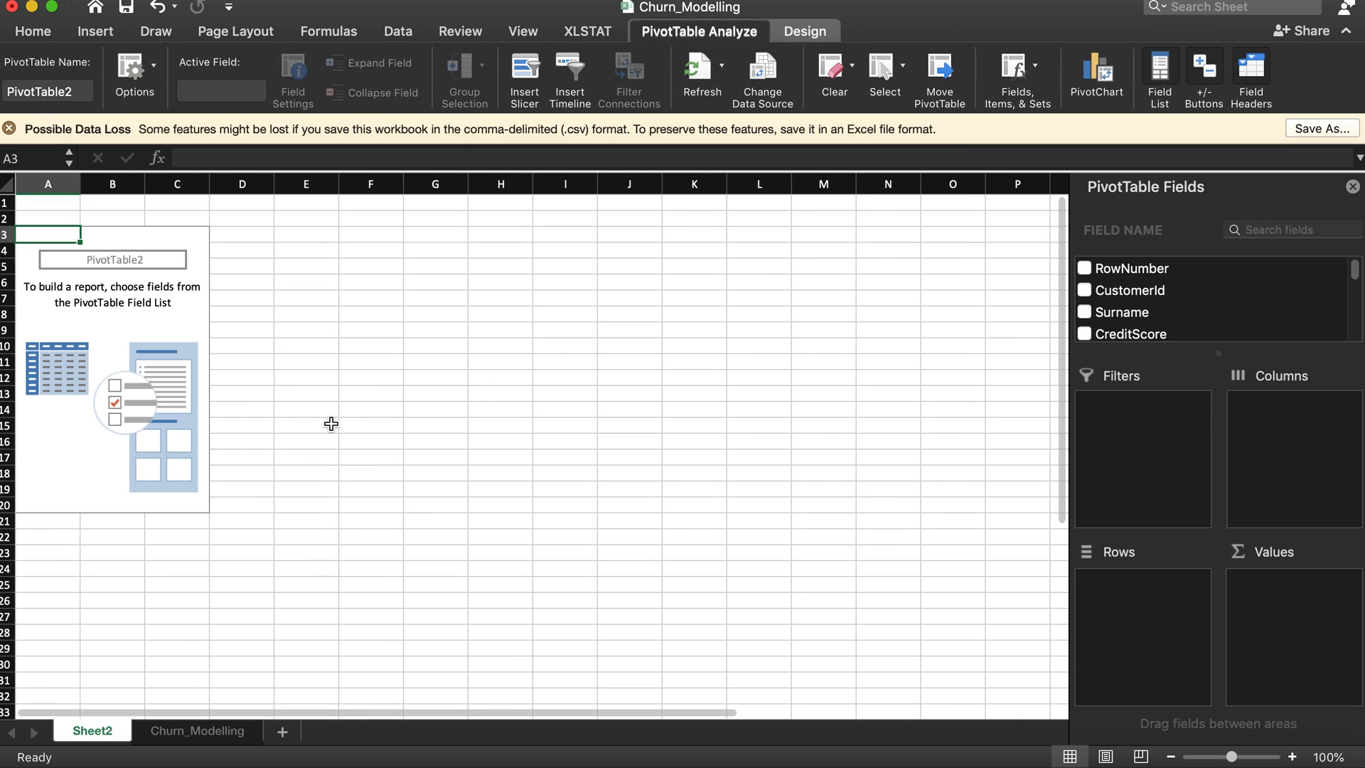
Step: Lay out the PivotTable with Geography as columns and HasCrCard as both rows and values
{"action": "scroll", "coordinate": [1158, 322], "scroll_direction": "down", "scroll_amount": 3}
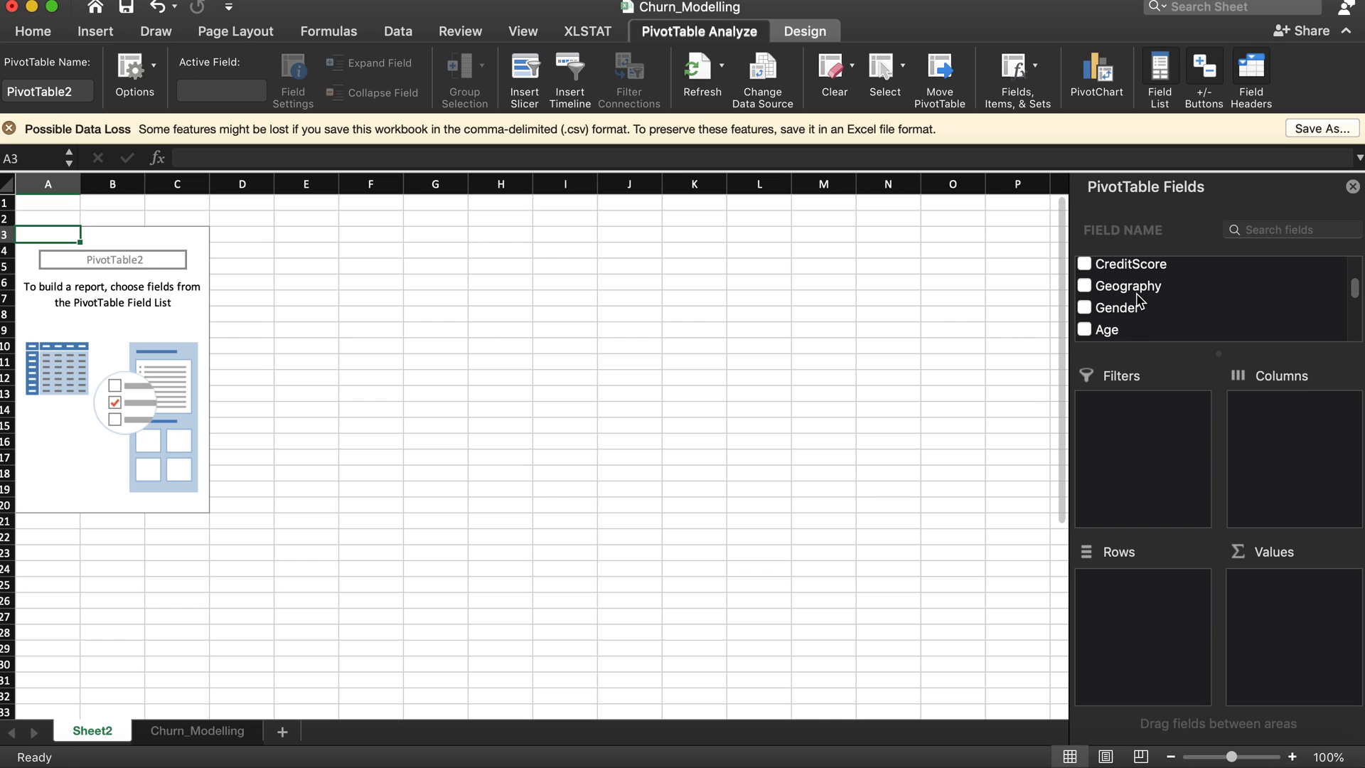
{"action": "left_click_drag", "start_coordinate": [1138, 297], "coordinate": [1264, 389]}
{"action": "scroll", "coordinate": [1152, 326], "scroll_direction": "down", "scroll_amount": 5}
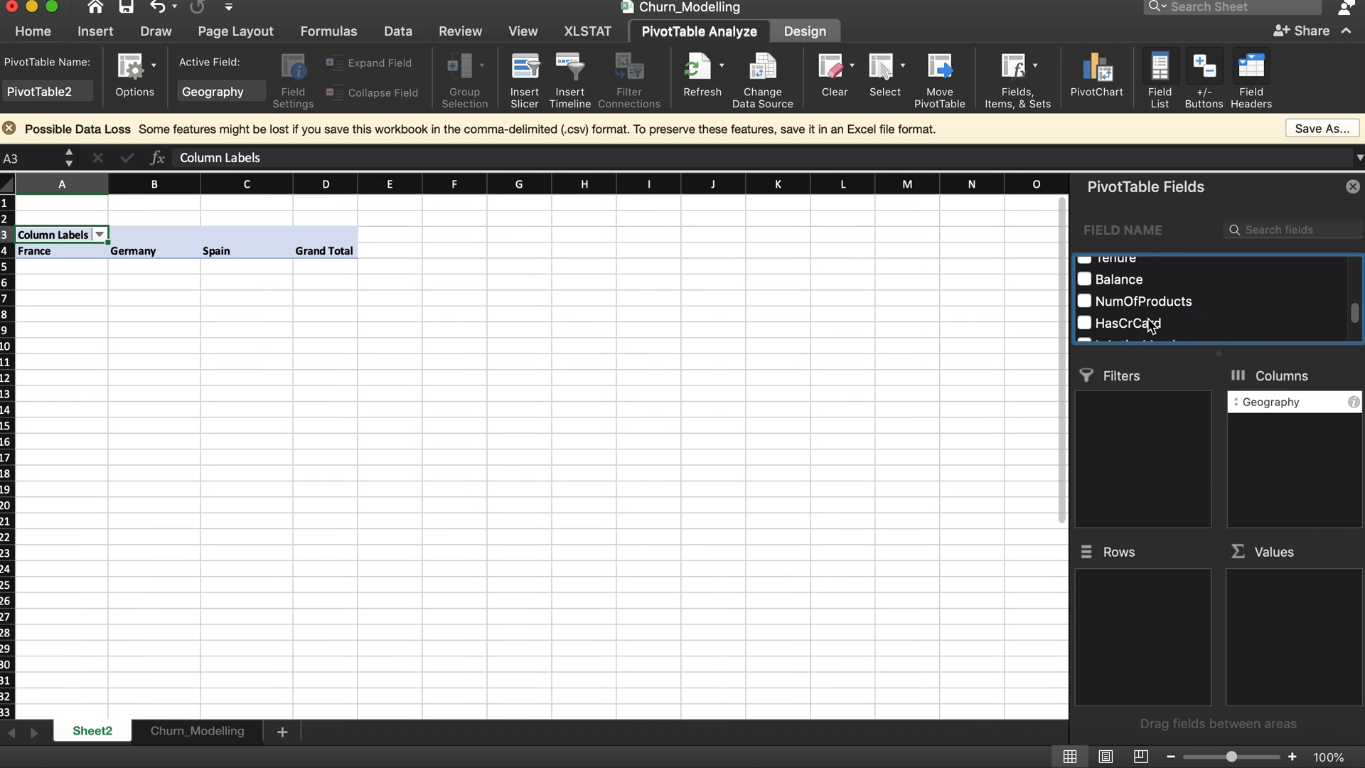
{"action": "scroll", "coordinate": [1152, 326], "scroll_direction": "down", "scroll_amount": 1}
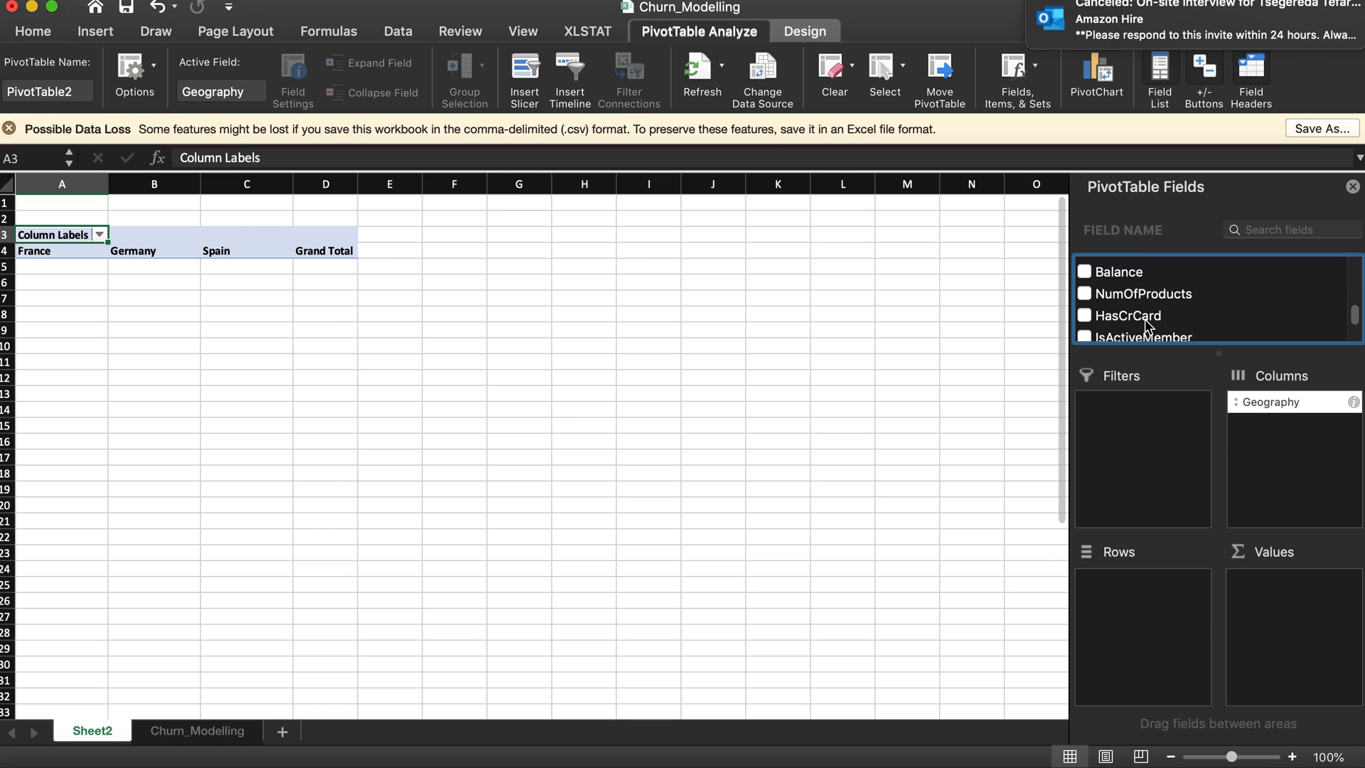
{"action": "left_click_drag", "start_coordinate": [1139, 323], "coordinate": [1159, 601]}
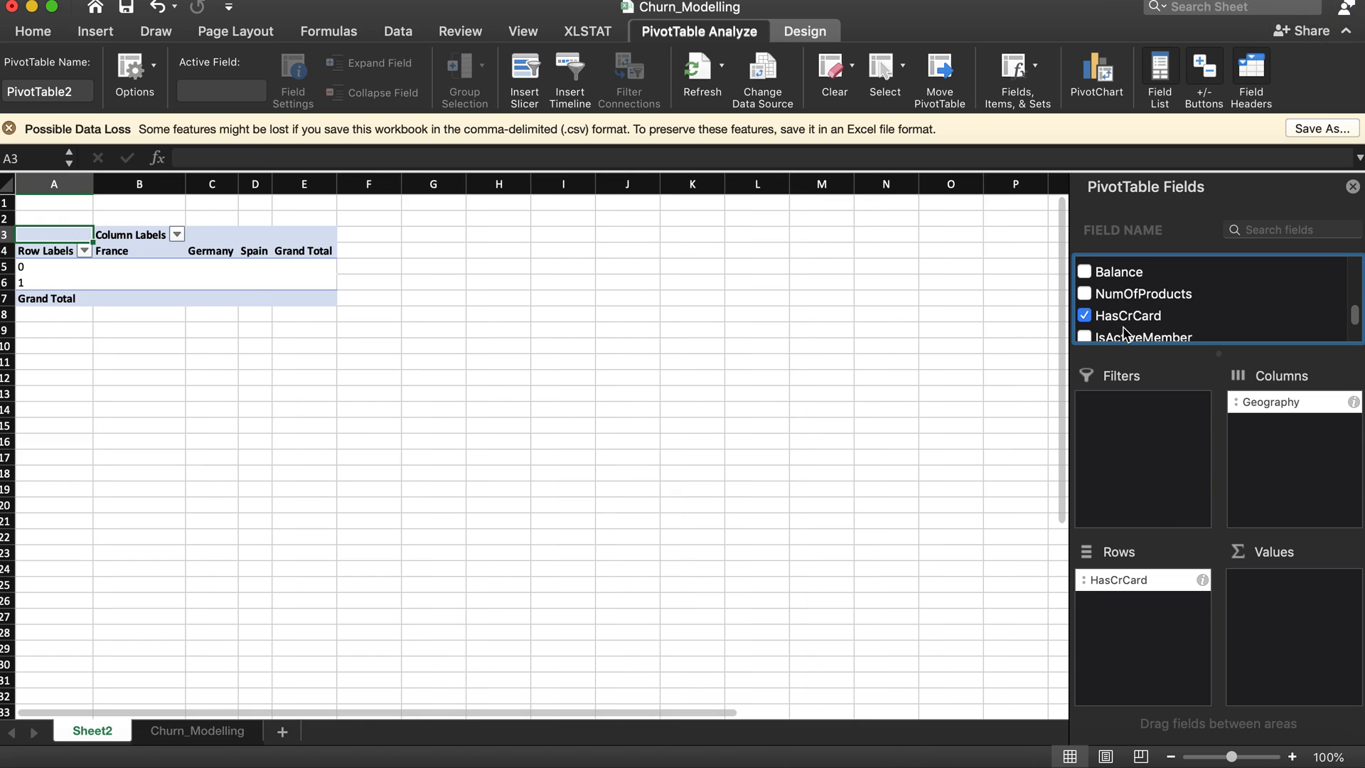
{"action": "left_click_drag", "start_coordinate": [1129, 317], "coordinate": [1280, 615]}
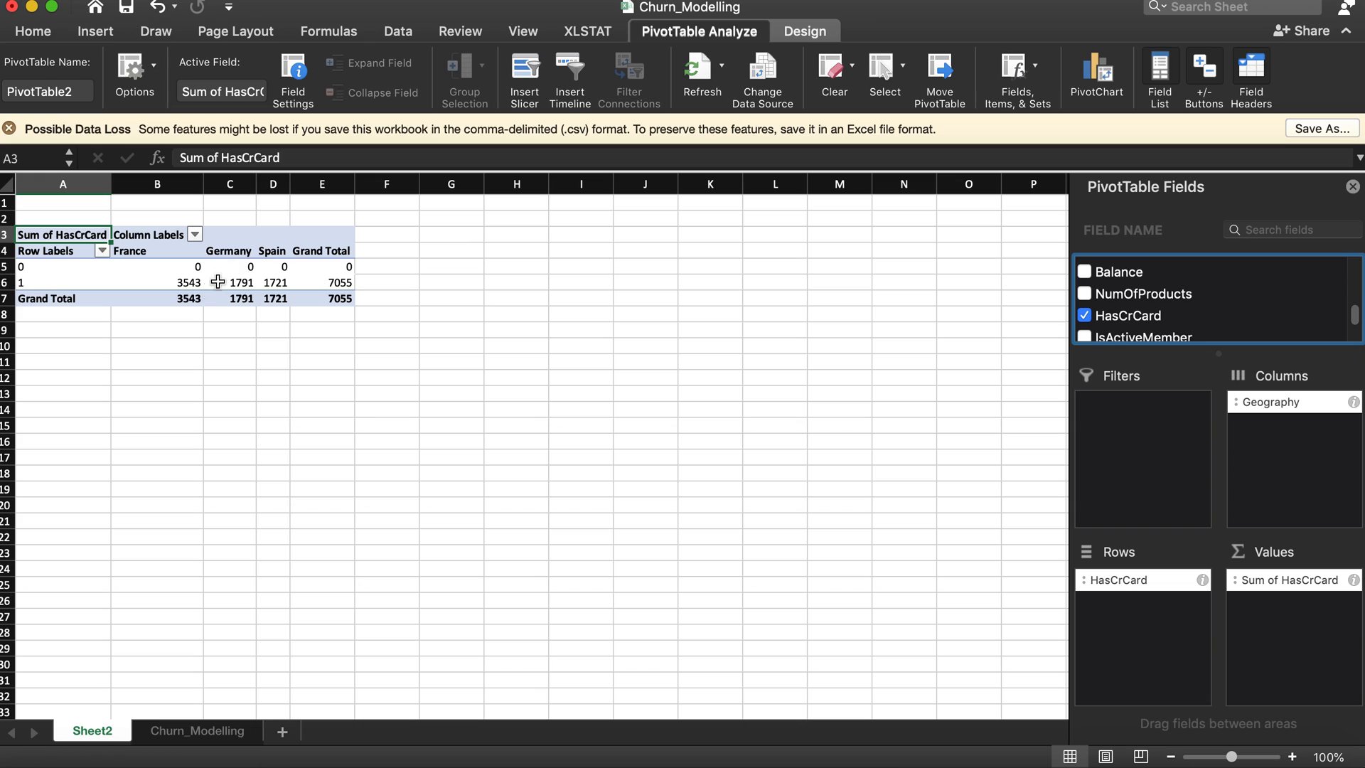
Step: Summarize the PivotTable's HasCrCard values by Count
{"action": "left_click", "coordinate": [1245, 583]}
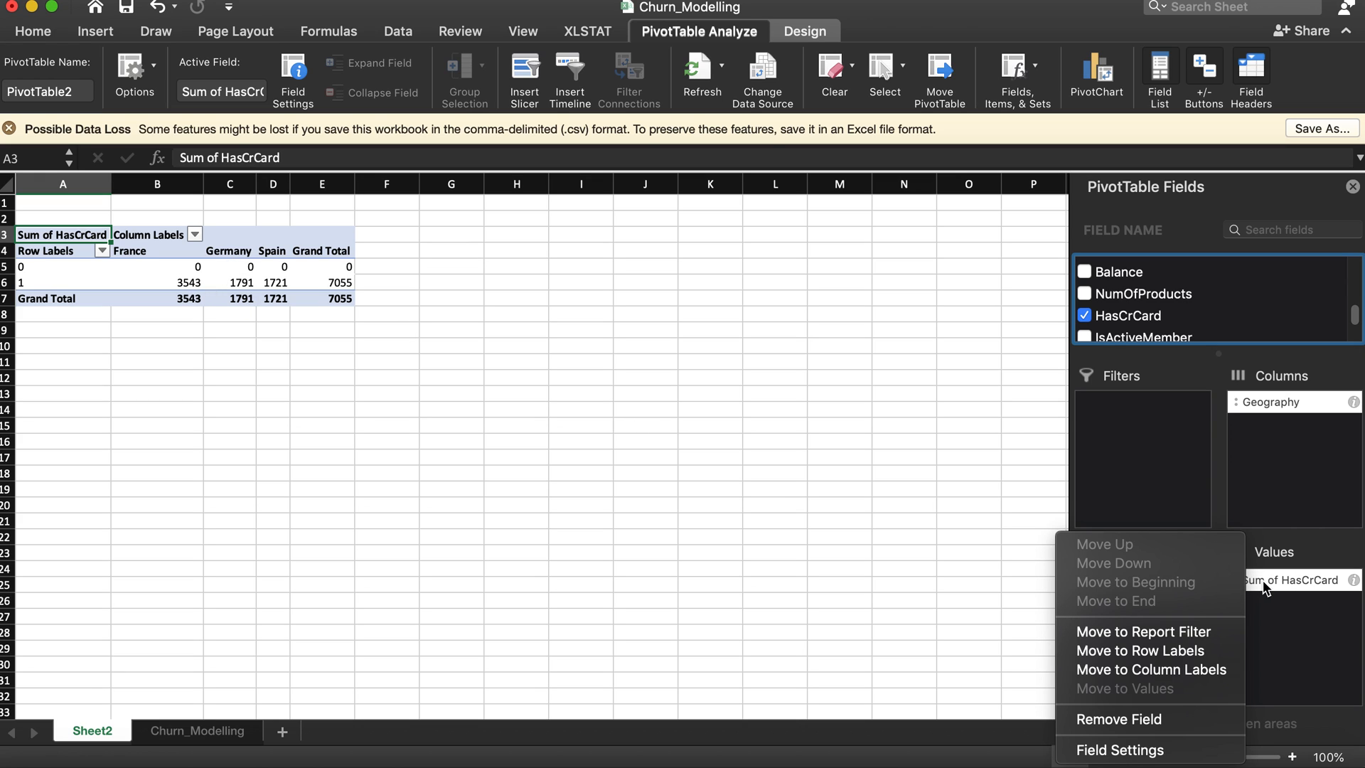
{"action": "left_click", "coordinate": [1263, 583]}
{"action": "left_click", "coordinate": [1354, 580]}
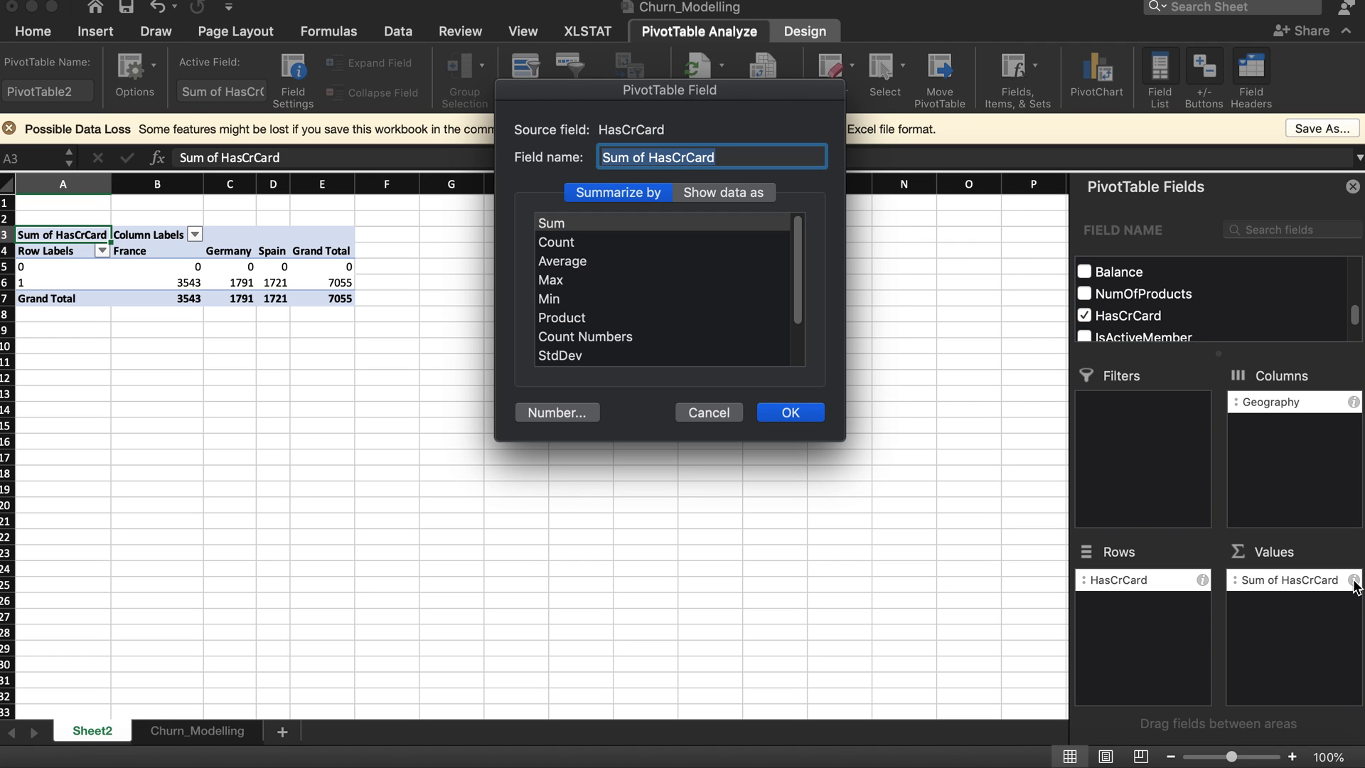
{"action": "left_click", "coordinate": [561, 244]}
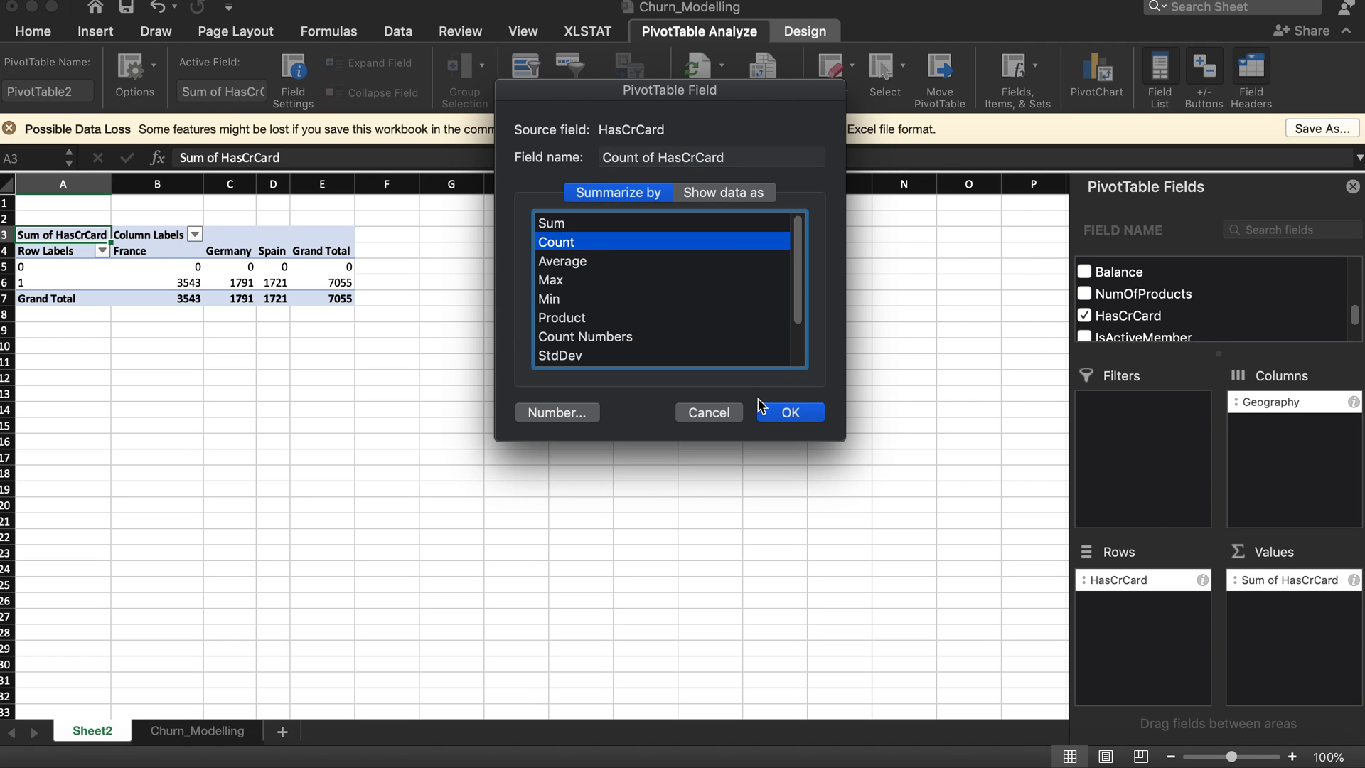
{"action": "left_click", "coordinate": [790, 413]}
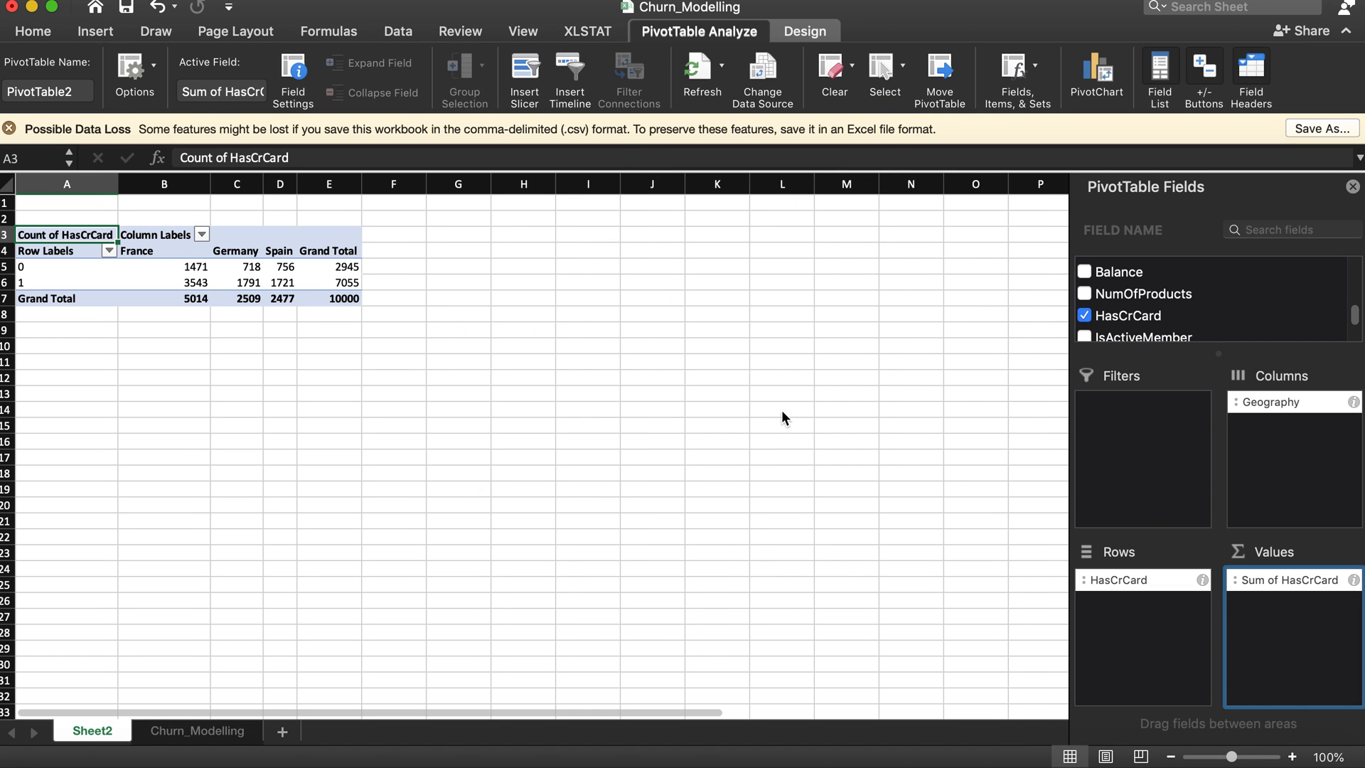
Step: Enter the labels france, germany and spain in cells A10 to A12 below the PivotTable
{"action": "left_click", "coordinate": [185, 266]}
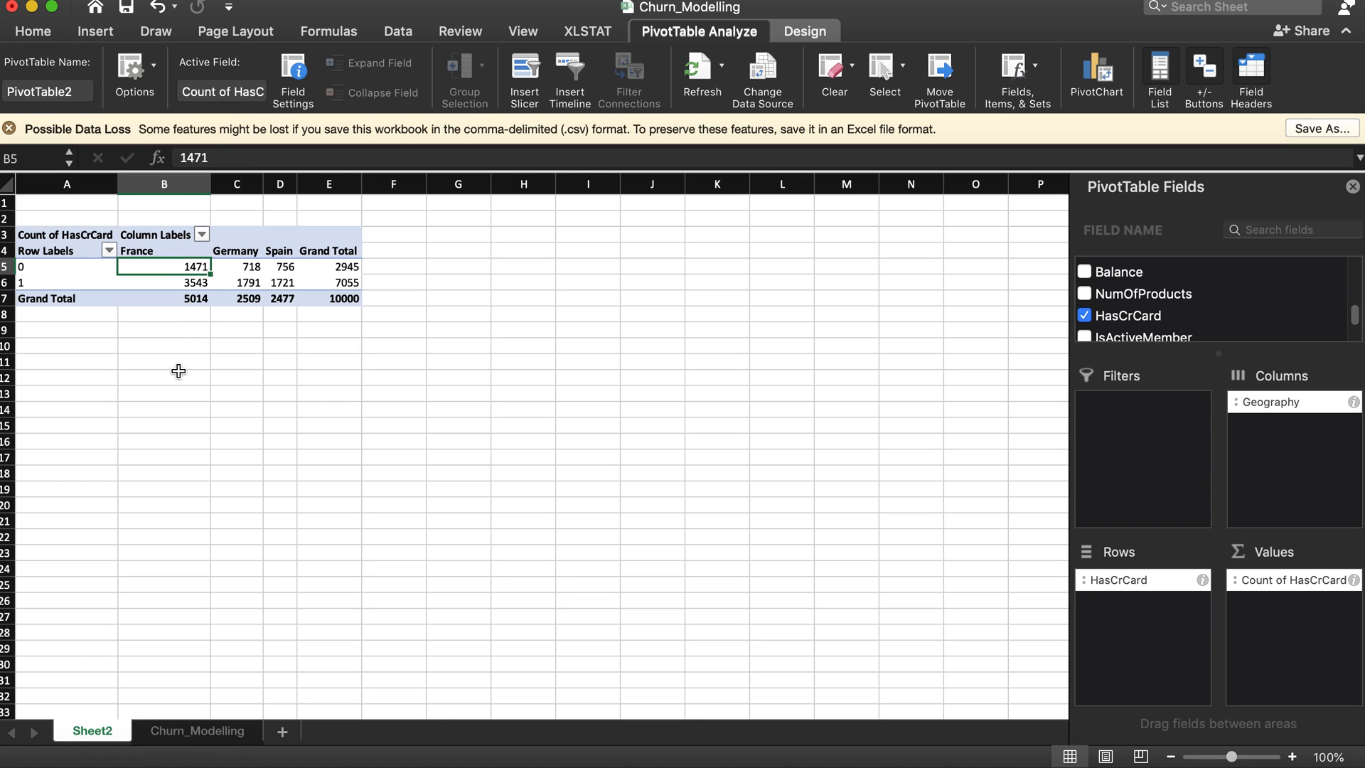
{"action": "left_click", "coordinate": [157, 350]}
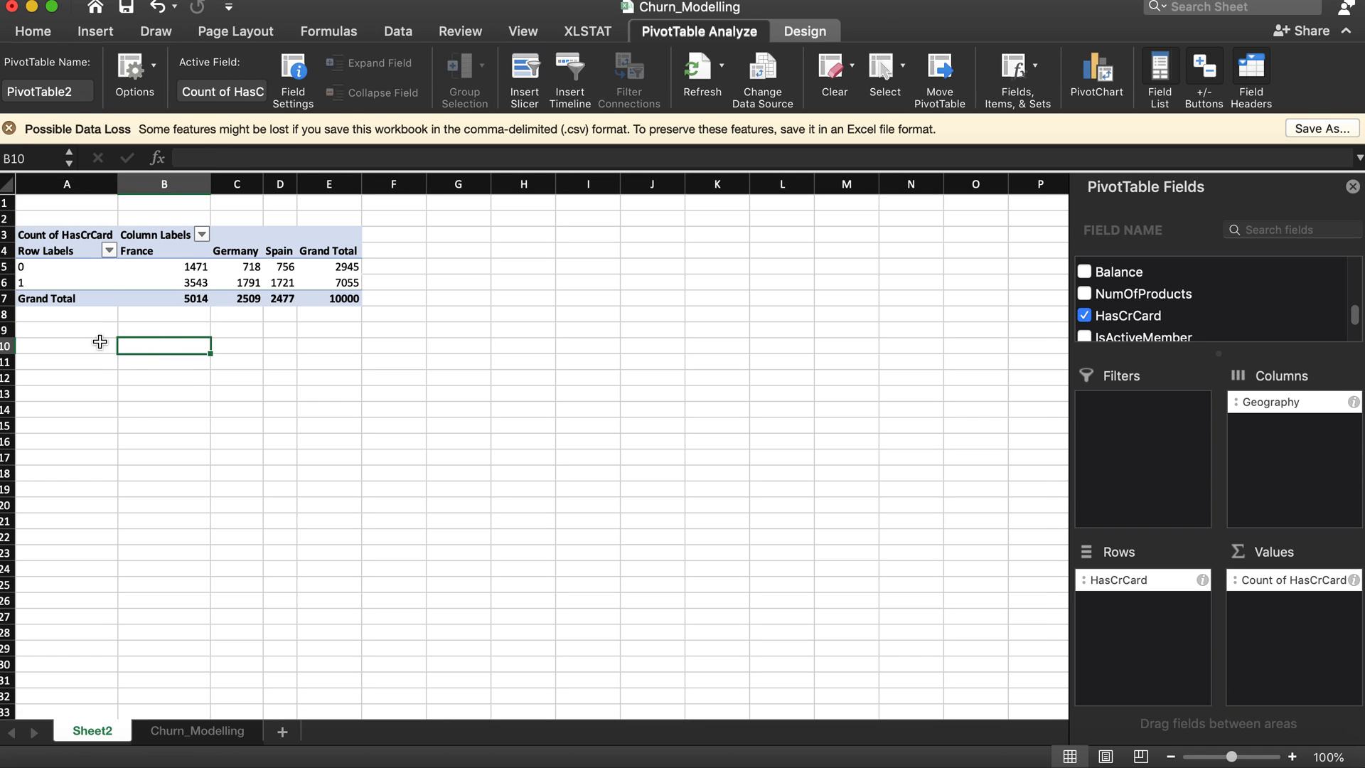
{"action": "left_click", "coordinate": [78, 346]}
{"action": "type", "text": "france"}
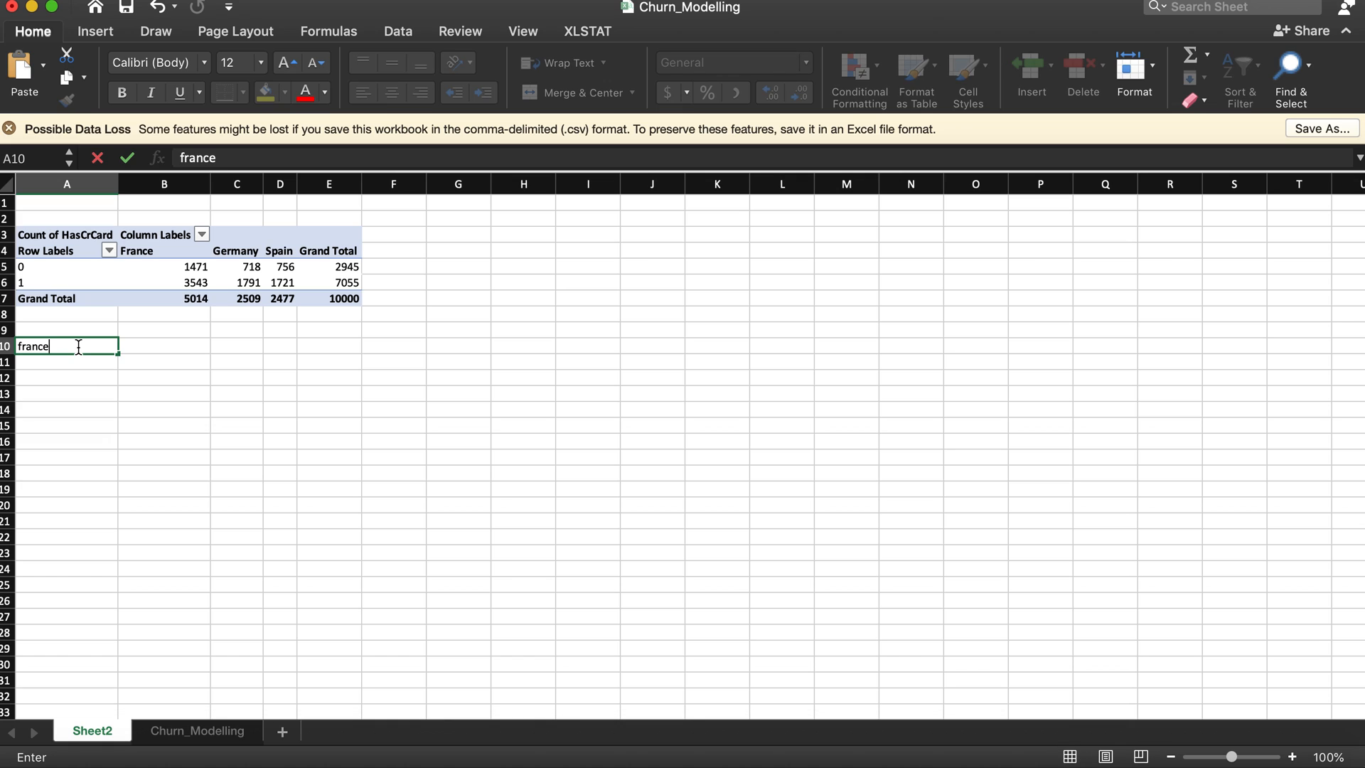
{"action": "key", "text": "Return"}
{"action": "type", "text": "germa"}
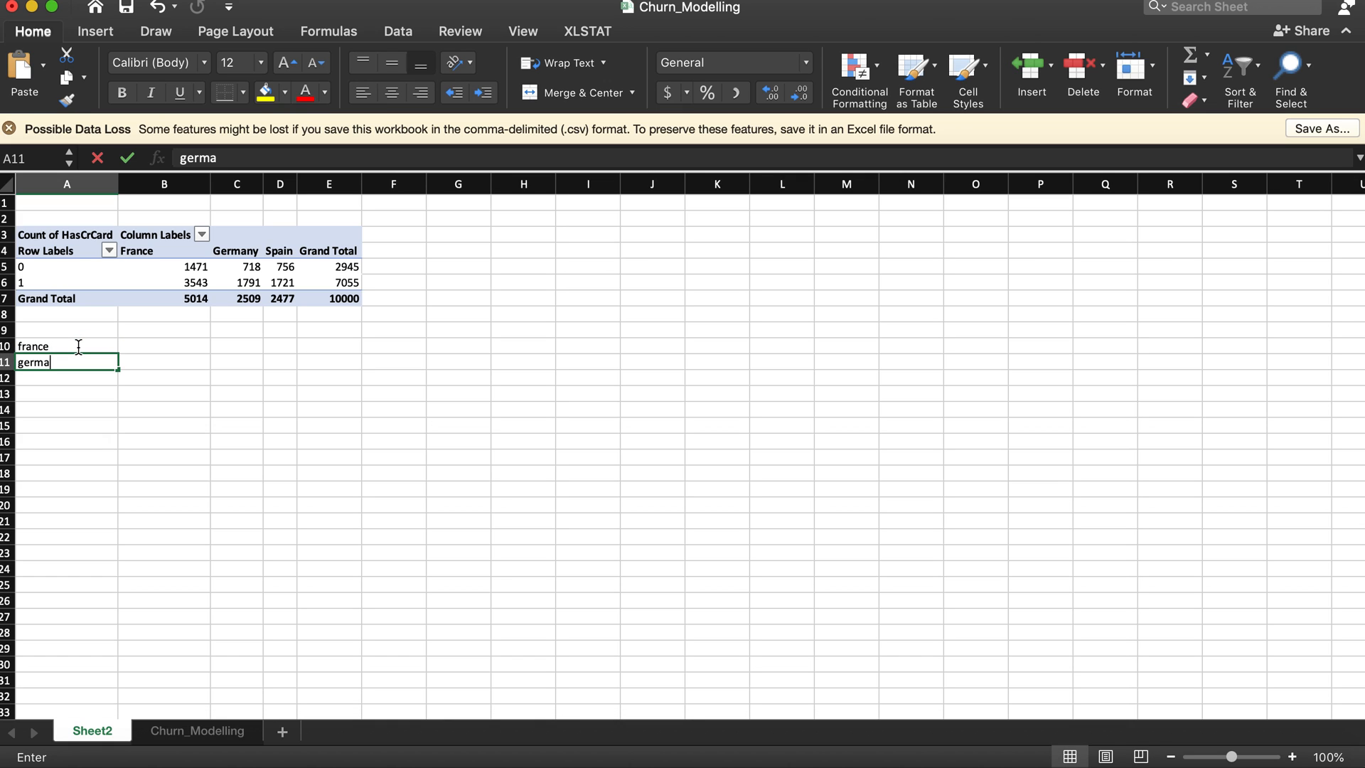
{"action": "type", "text": "ny"}
{"action": "key", "text": "Return"}
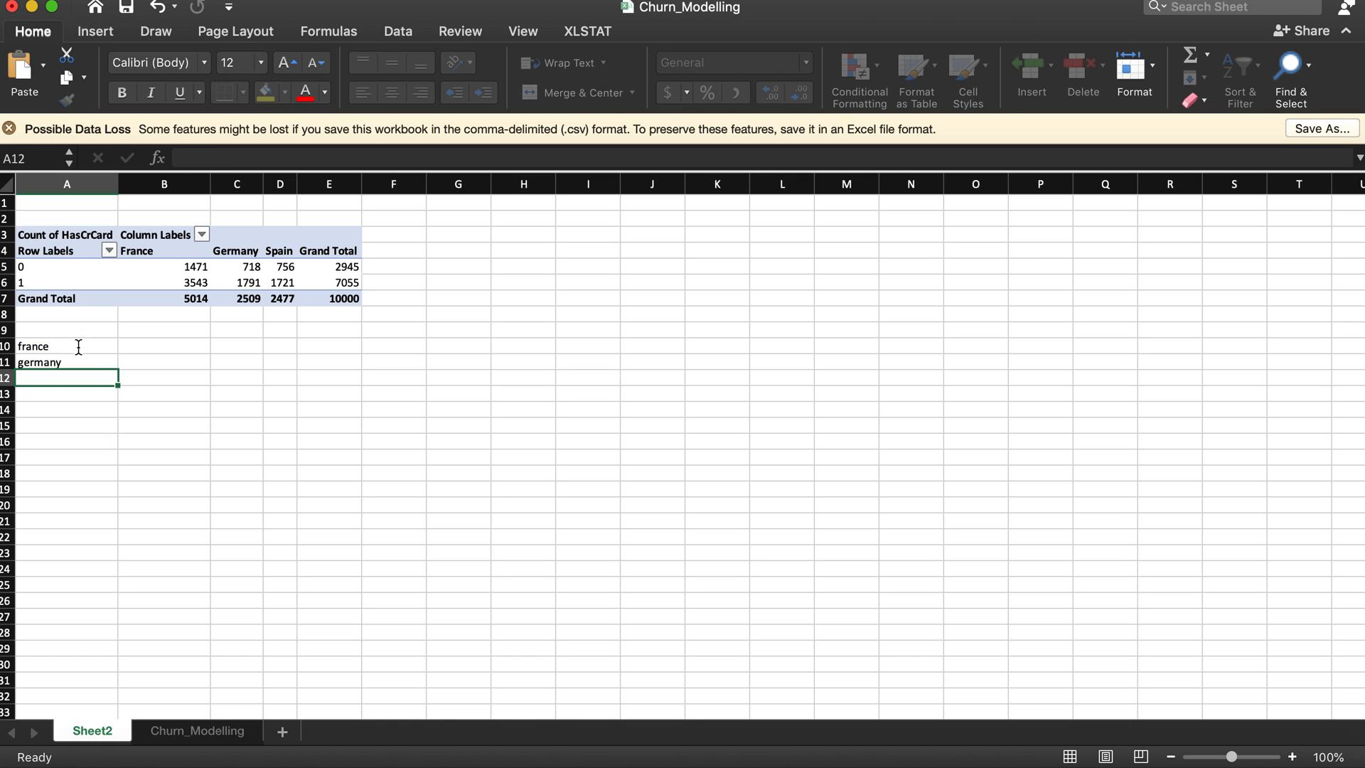
{"action": "type", "text": "spain"}
{"action": "key", "text": "Return"}
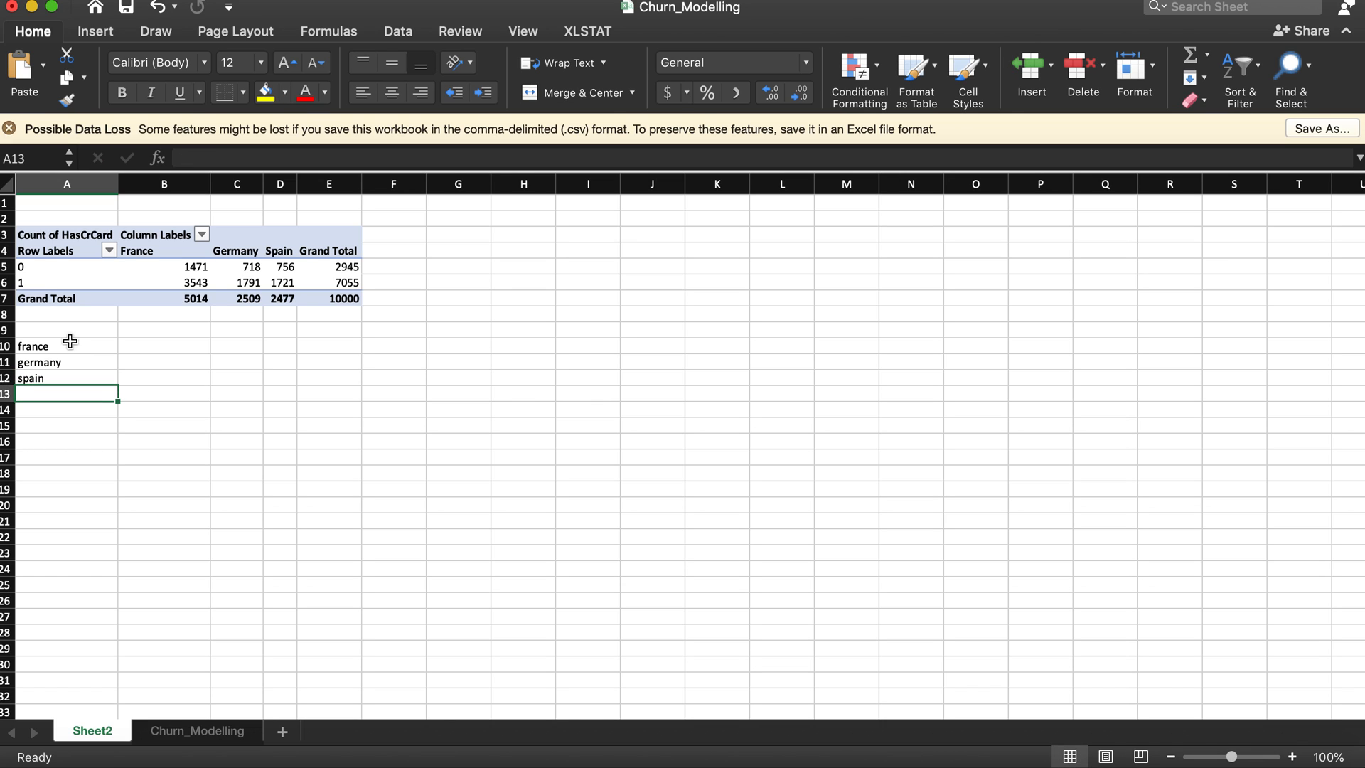
Step: In B10, calculate France's card-holder share by dividing its HasCrCard 1 count by its grand total
{"action": "left_click", "coordinate": [165, 333]}
{"action": "left_click", "coordinate": [165, 345]}
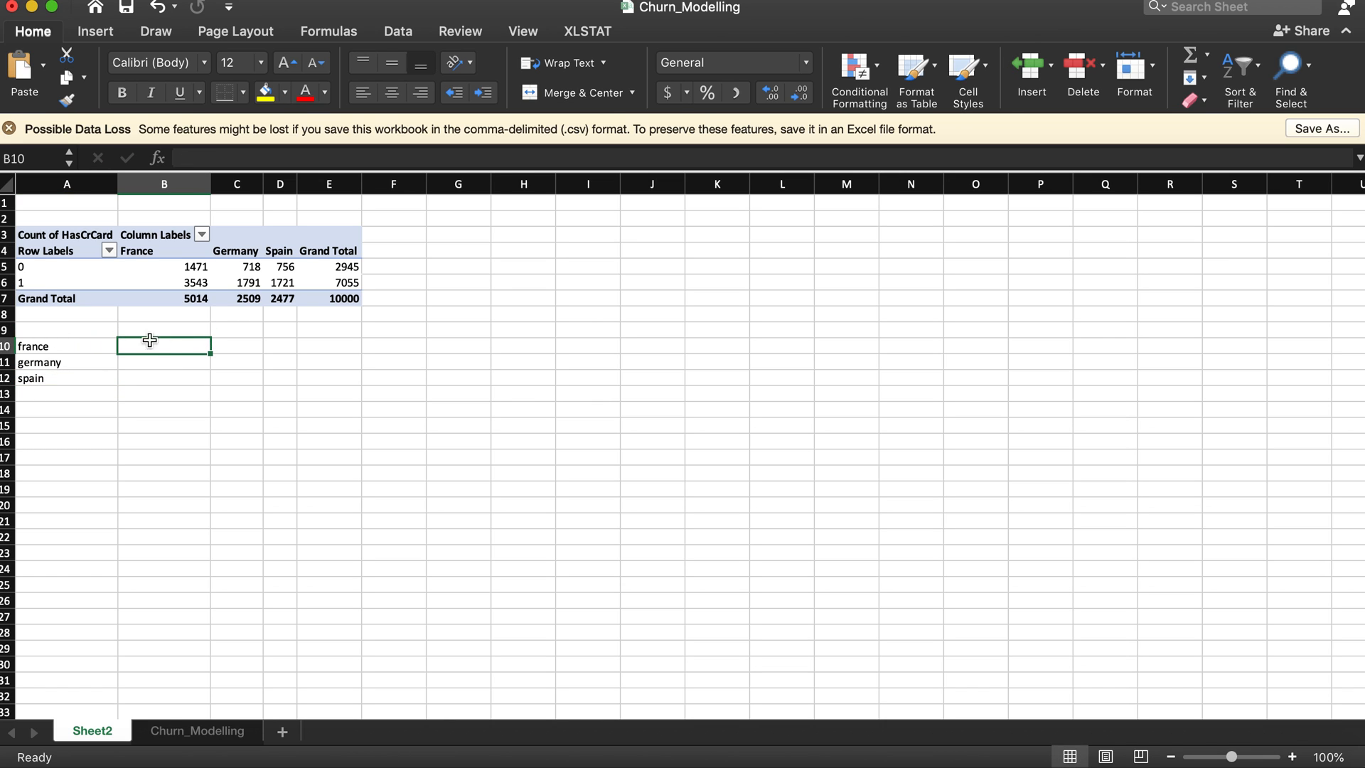
{"action": "type", "text": "="}
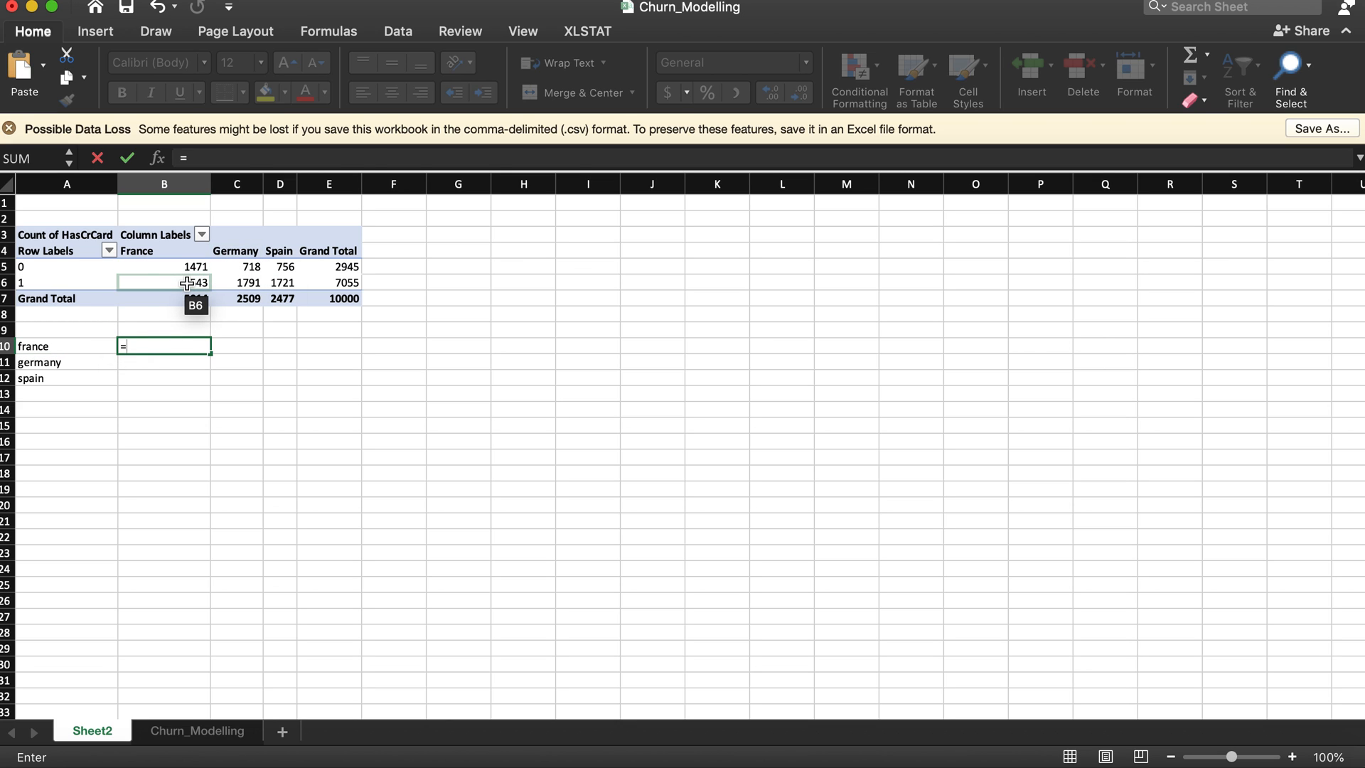
{"action": "left_click", "coordinate": [187, 284]}
{"action": "type", "text": "/"}
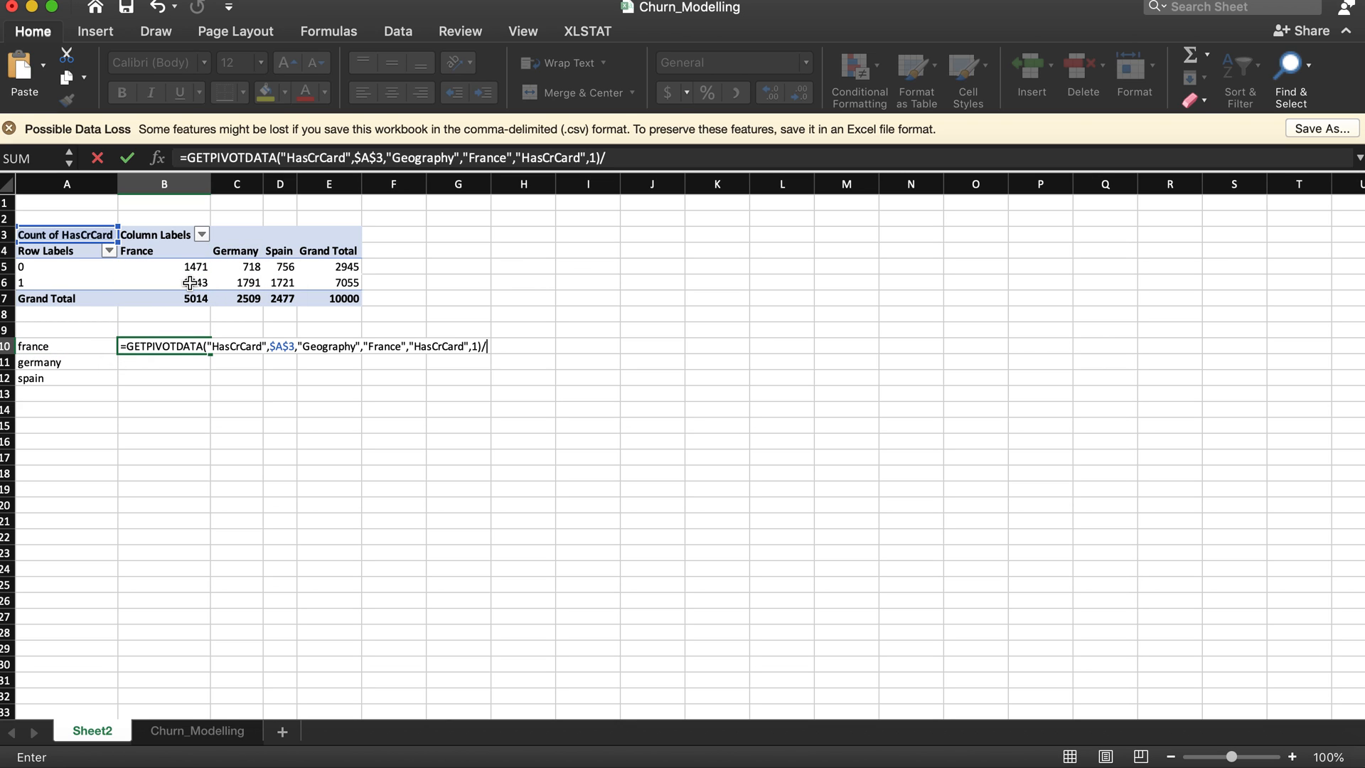
{"action": "left_click", "coordinate": [195, 301]}
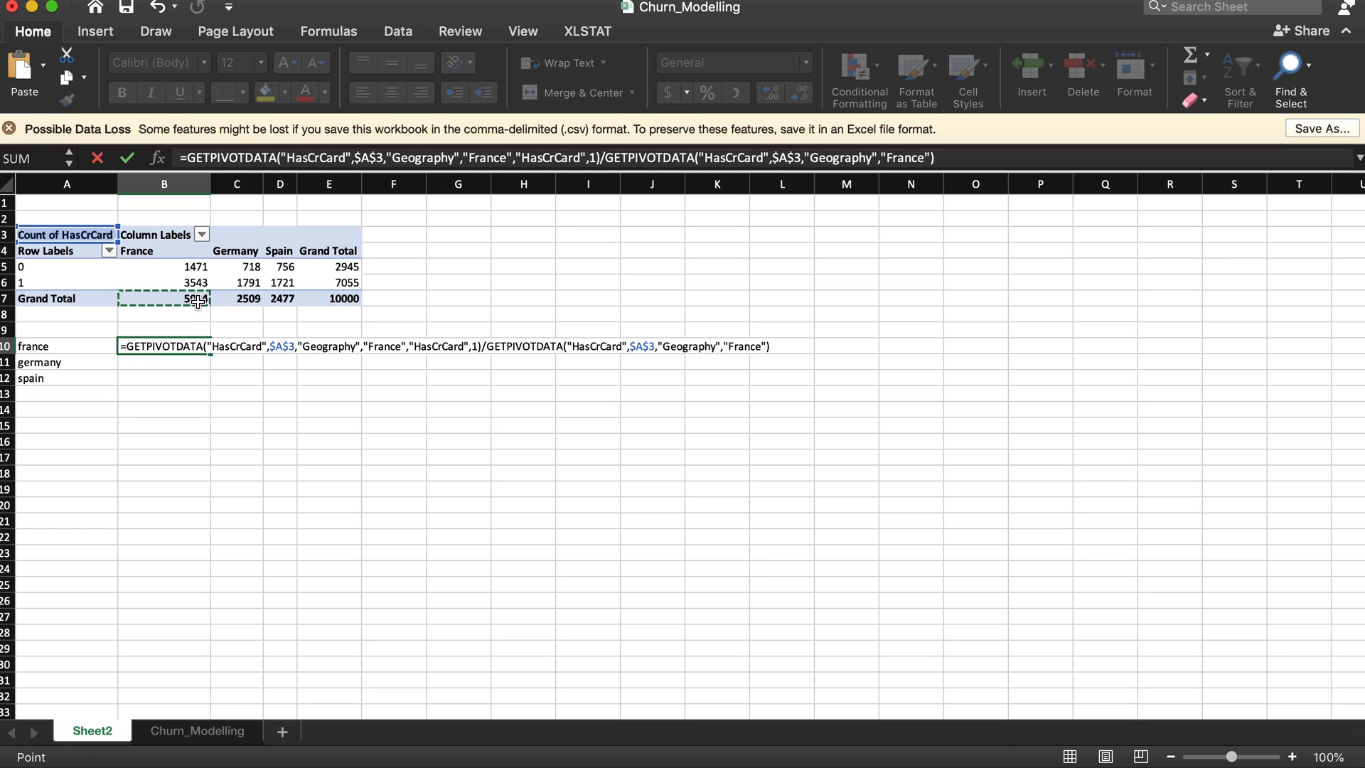
{"action": "key", "text": "Return"}
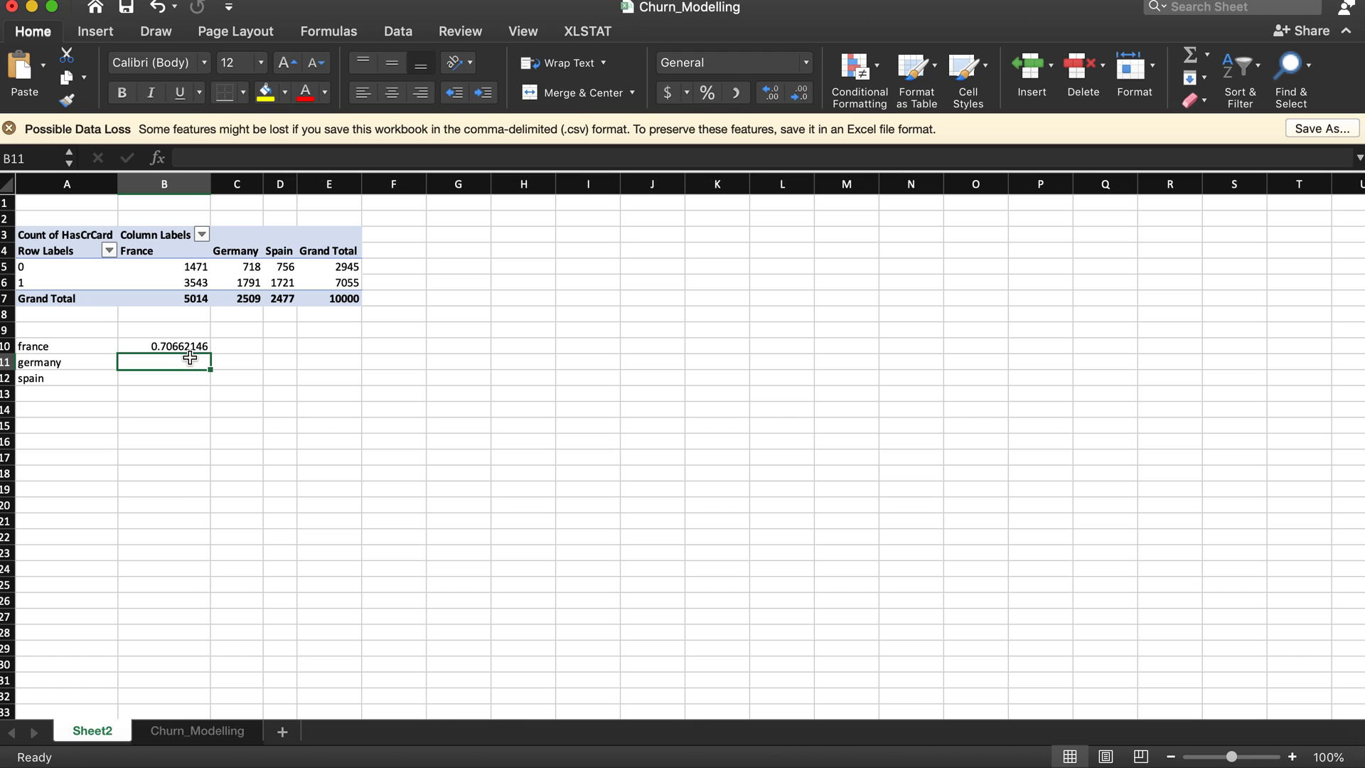
Step: In B11, calculate Germany's card-holder share by dividing its HasCrCard 1 count by its grand total
{"action": "type", "text": "="}
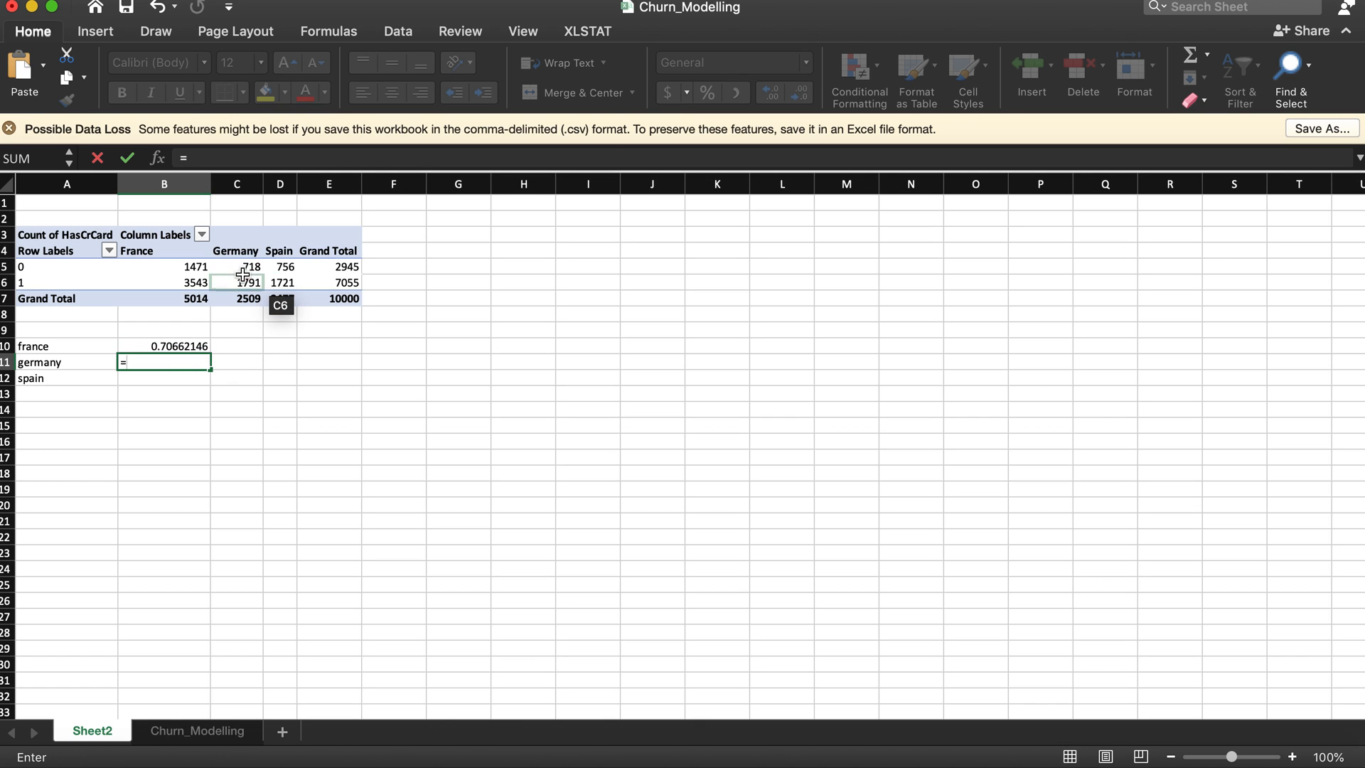
{"action": "left_click", "coordinate": [245, 282]}
{"action": "type", "text": "/"}
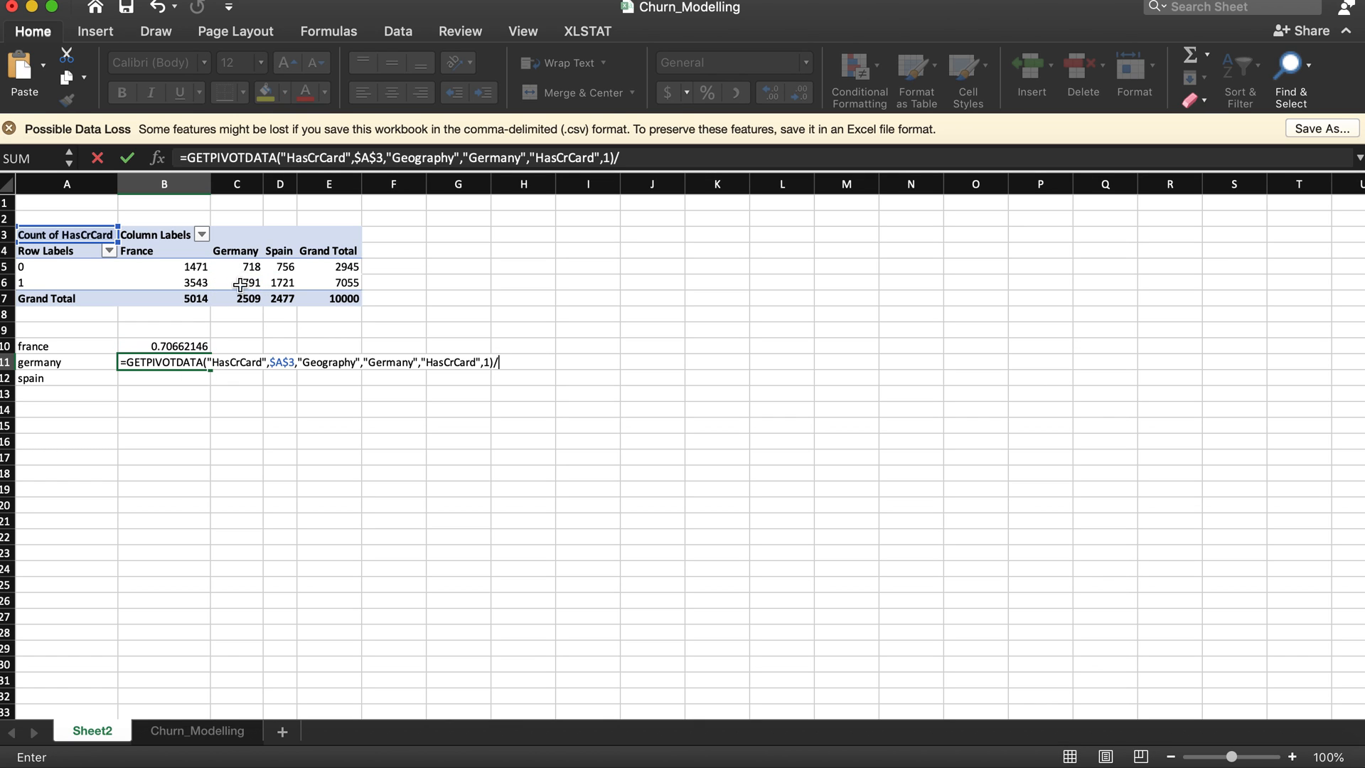
{"action": "left_click", "coordinate": [234, 299]}
{"action": "key", "text": "Return"}
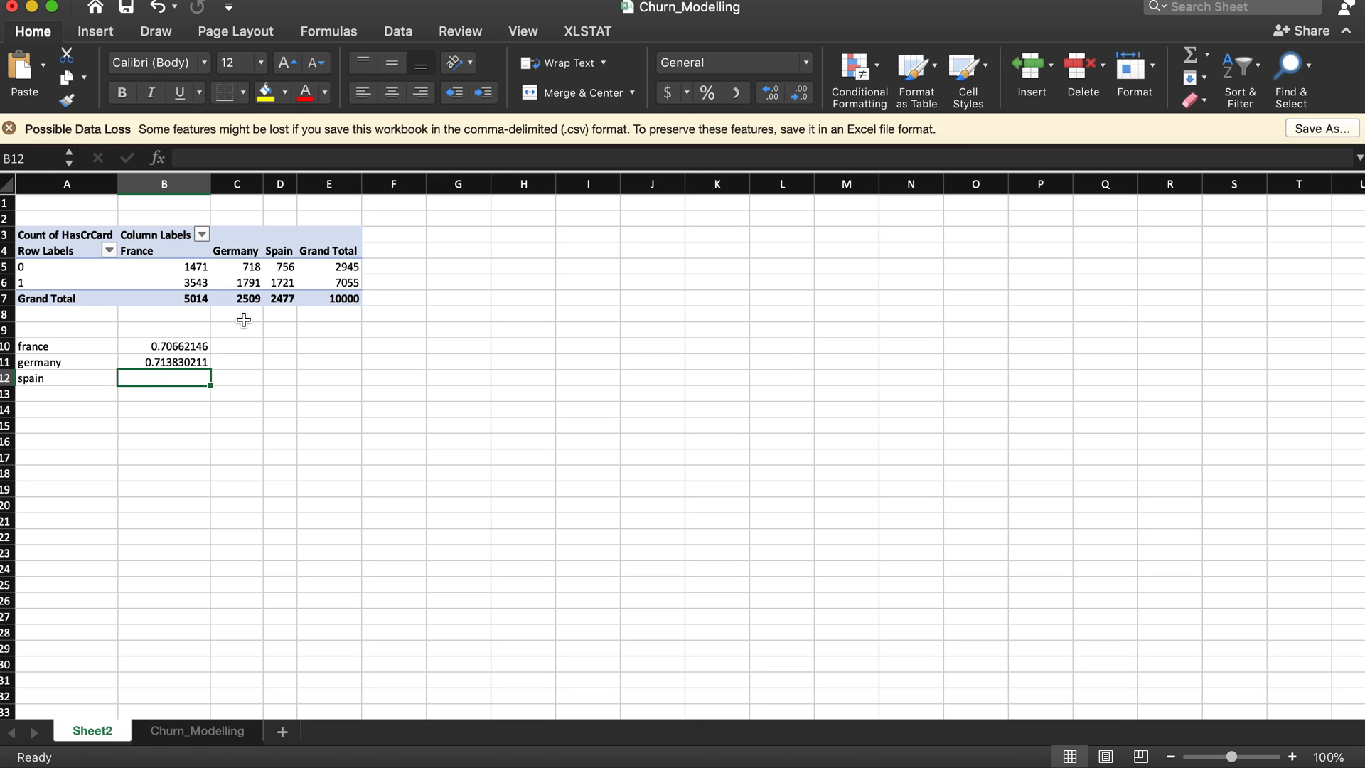
{"action": "type", "text": "="}
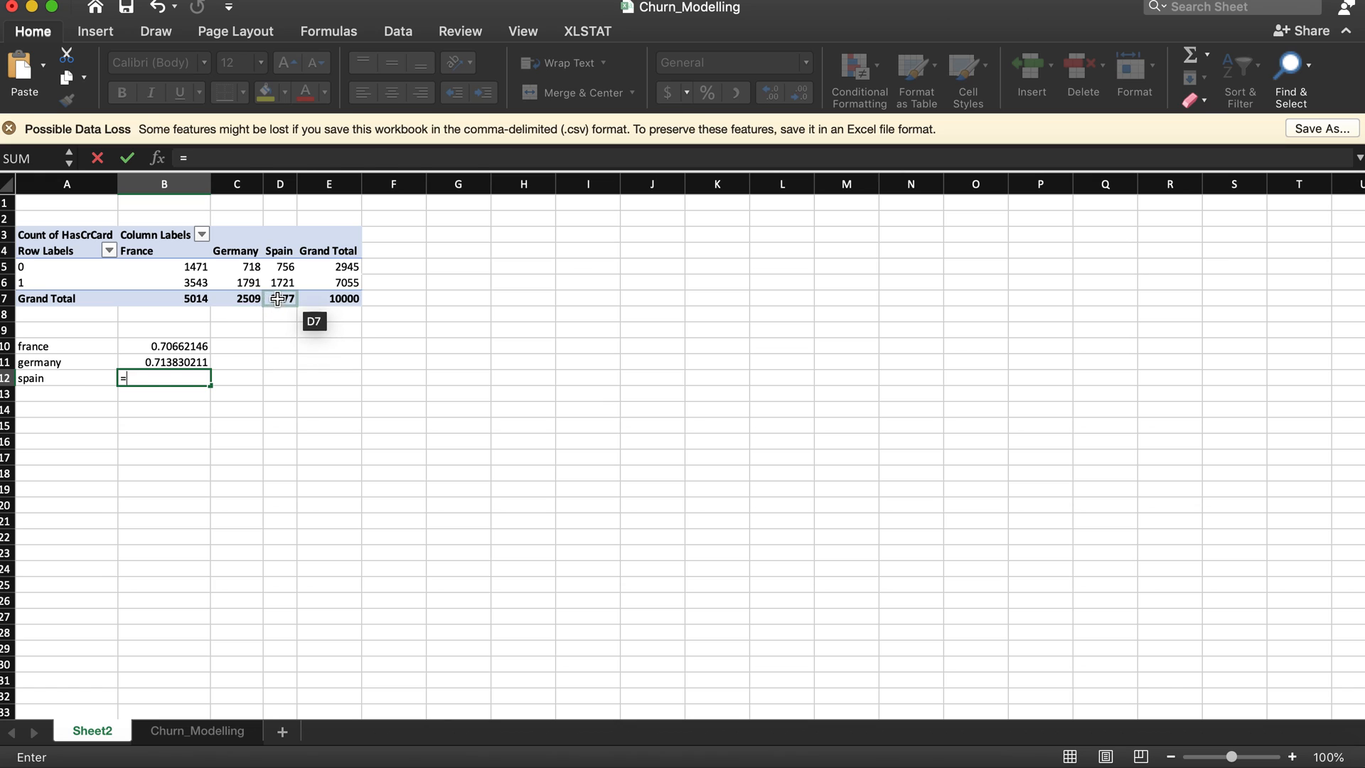
{"action": "left_click", "coordinate": [276, 299]}
{"action": "type", "text": "/"}
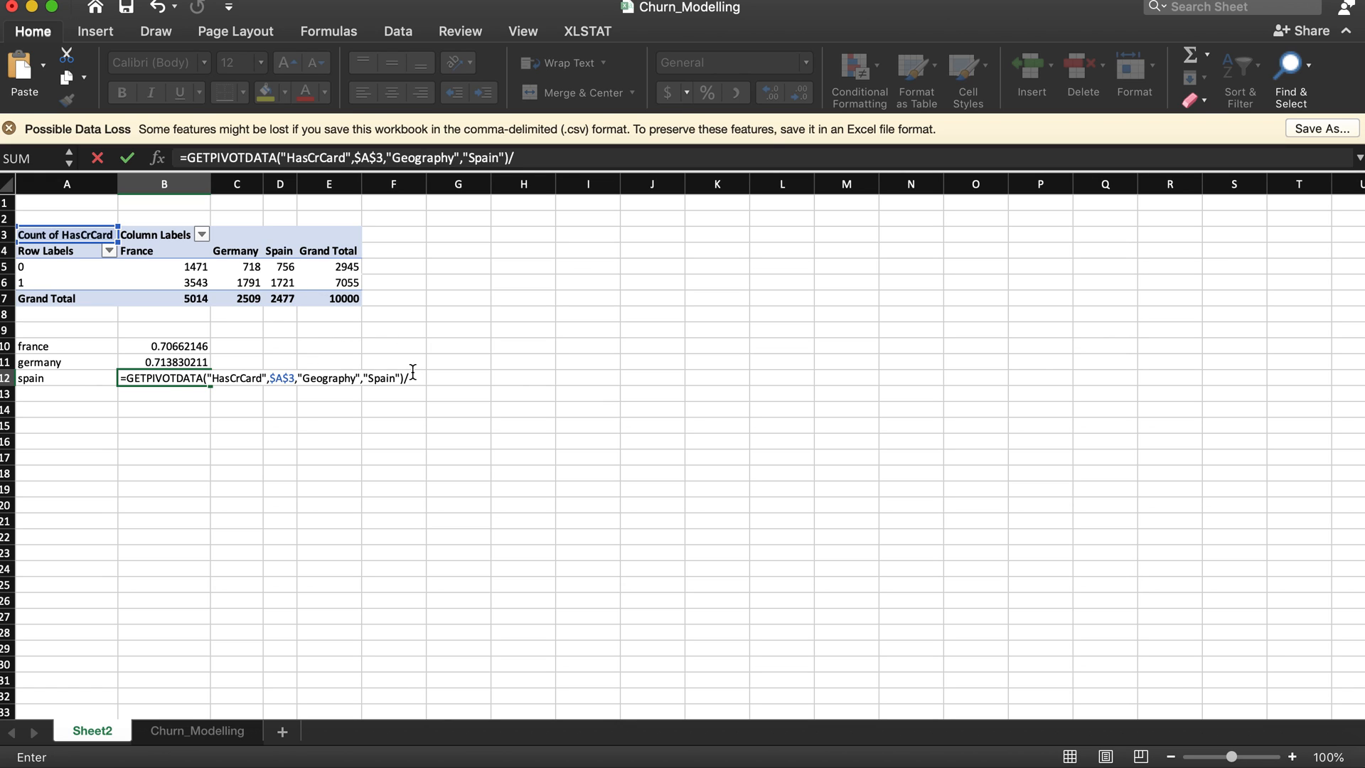
{"action": "type", "text": "1"}
{"action": "key", "text": "Return"}
{"action": "key", "text": "Up"}
{"action": "key", "text": "Delete"}
Step: In B12, calculate Spain's card-holder share by dividing its HasCrCard 1 count by its grand total
{"action": "type", "text": "="}
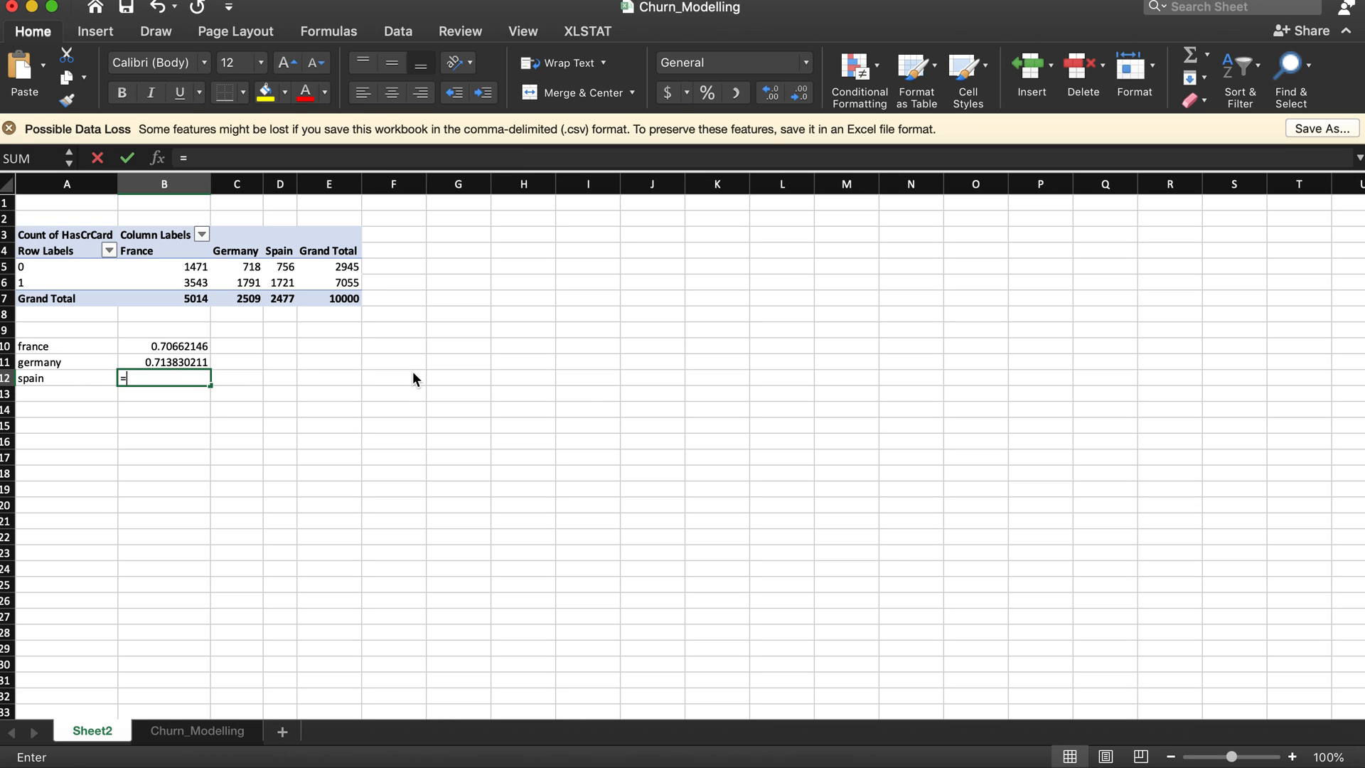
{"action": "left_click", "coordinate": [290, 286]}
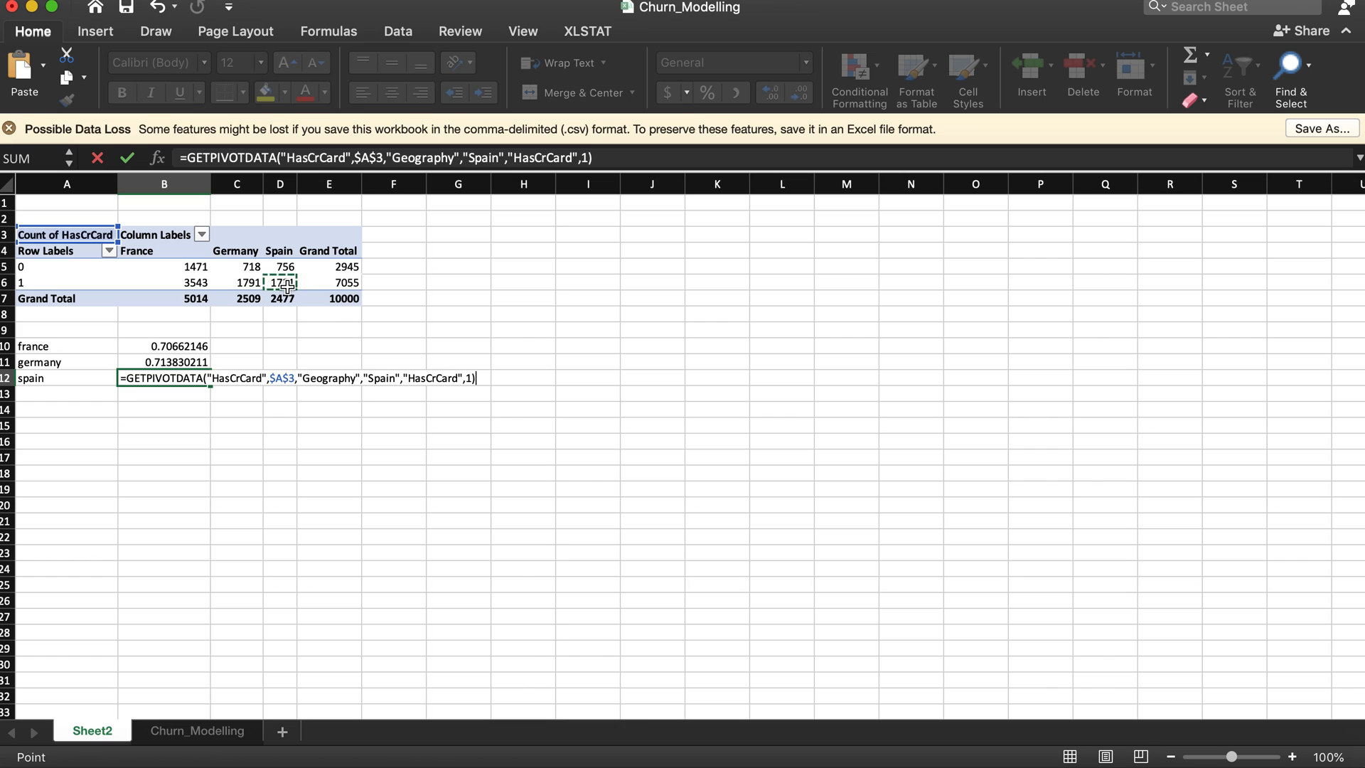
{"action": "type", "text": "/"}
{"action": "left_click", "coordinate": [288, 297]}
{"action": "key", "text": "Return"}
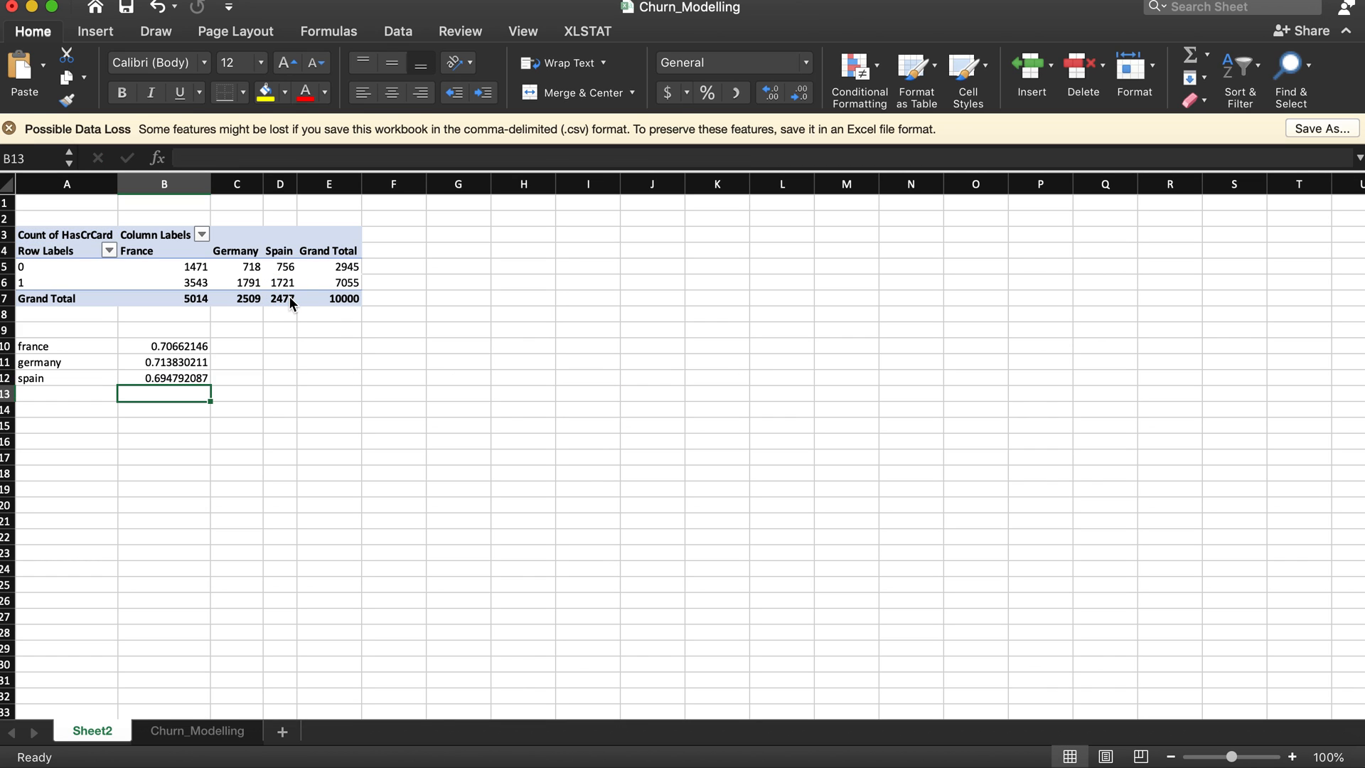
{"action": "left_click", "coordinate": [174, 382]}
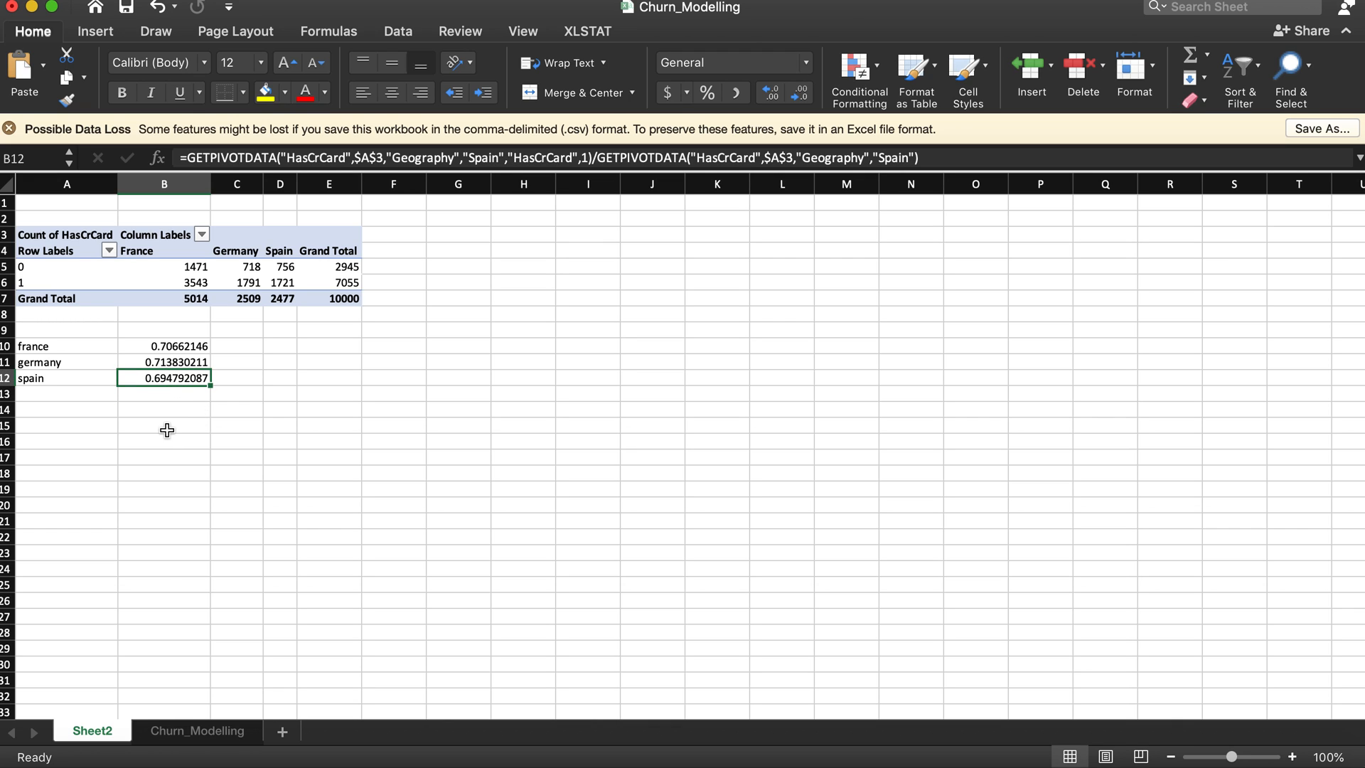
{"action": "left_click_drag", "start_coordinate": [186, 346], "coordinate": [195, 379]}
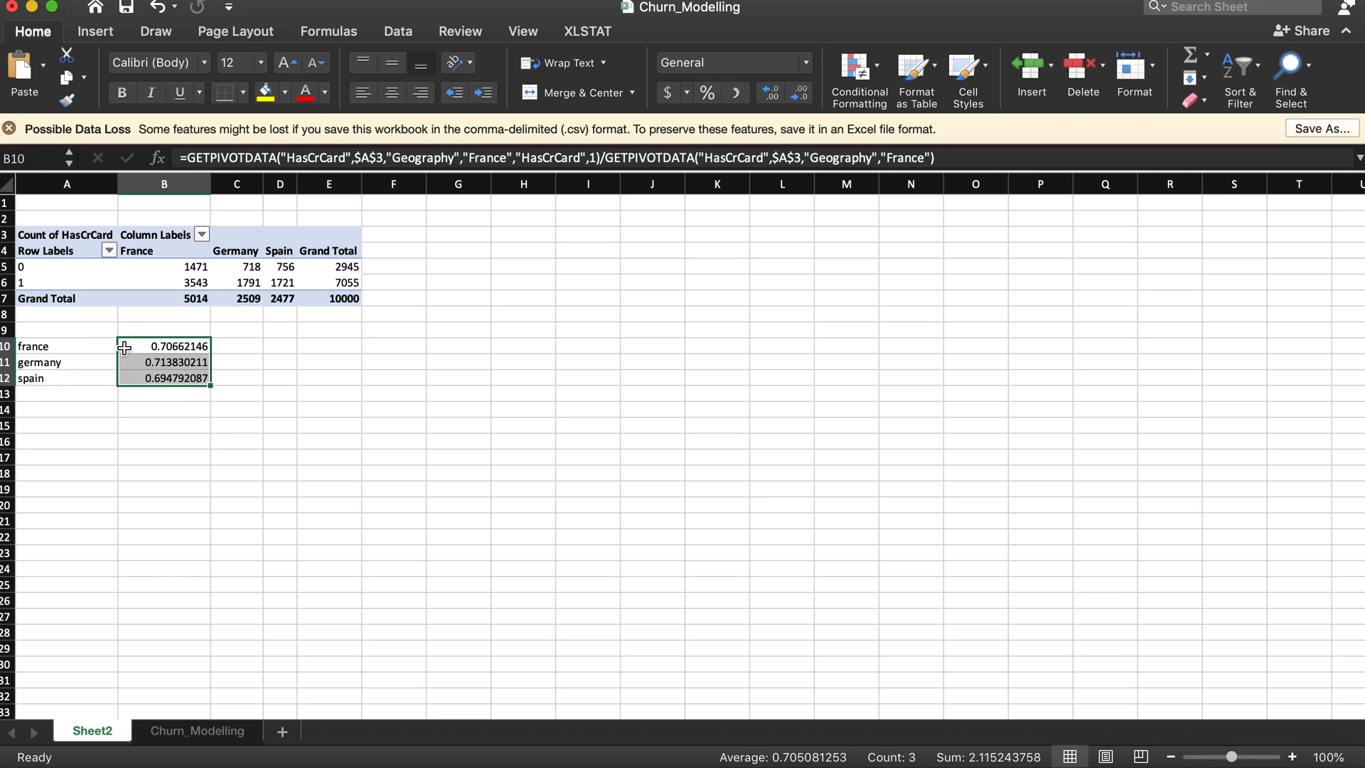
{"action": "left_click", "coordinate": [150, 425]}
{"action": "left_click_drag", "start_coordinate": [177, 342], "coordinate": [177, 379]}
{"action": "left_click", "coordinate": [161, 408]}
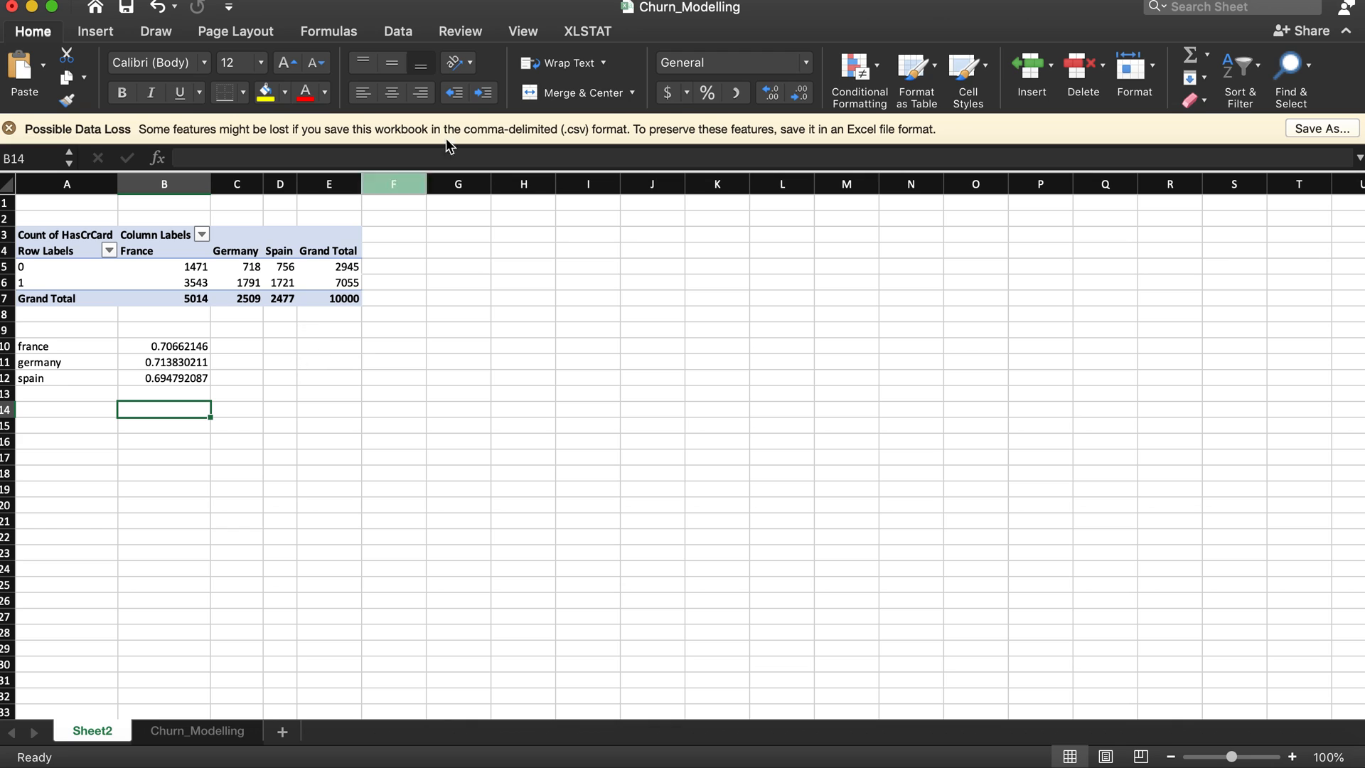
Step: Launch the XLSTAT add-in and bring up its full set of analysis tools
{"action": "left_click", "coordinate": [576, 36]}
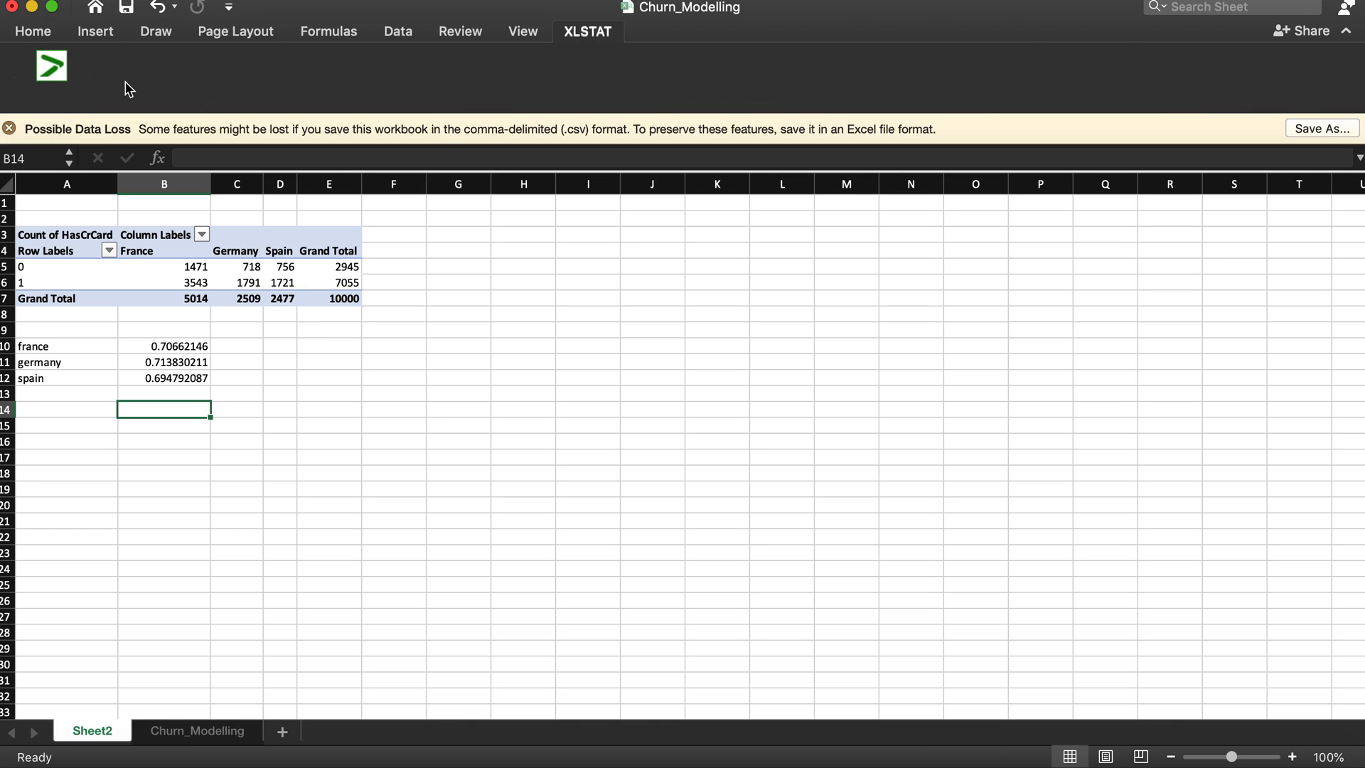
{"action": "left_click", "coordinate": [53, 61]}
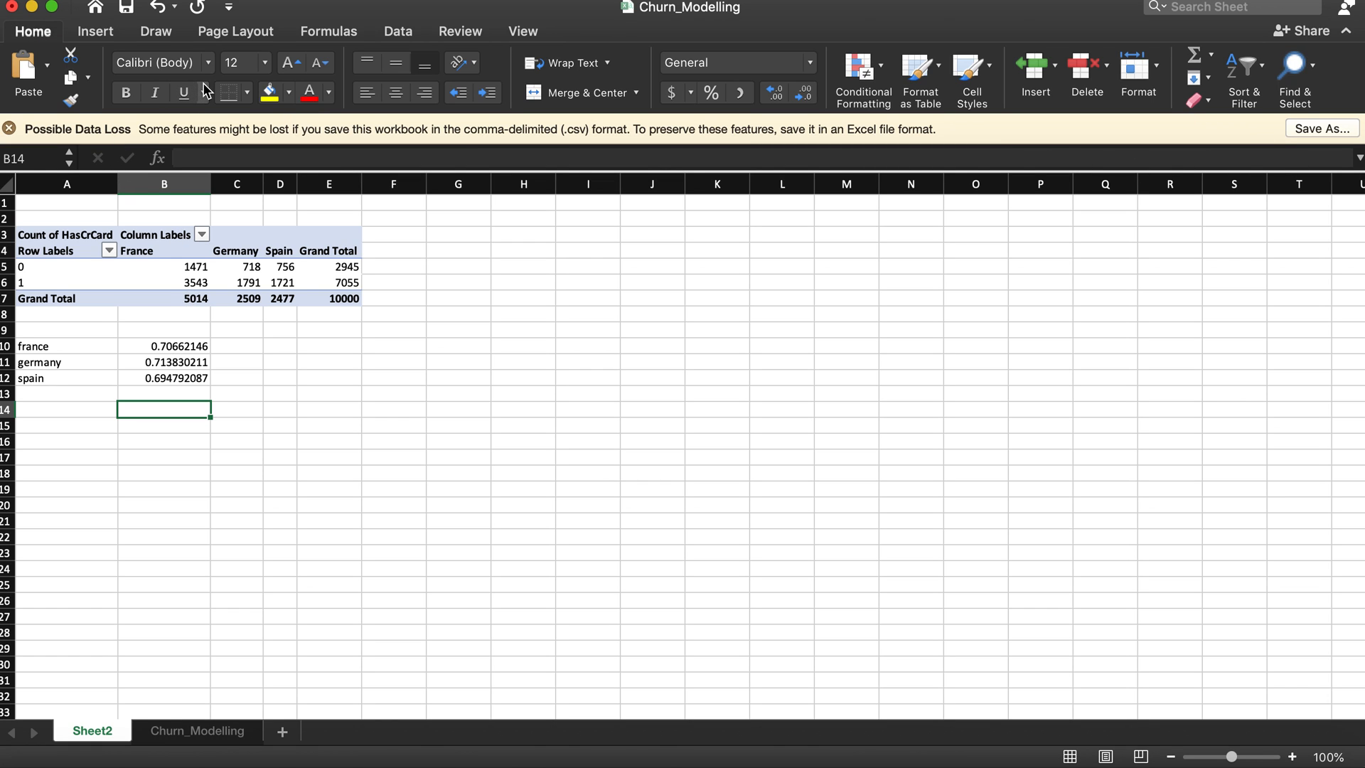
{"action": "left_click", "coordinate": [589, 33]}
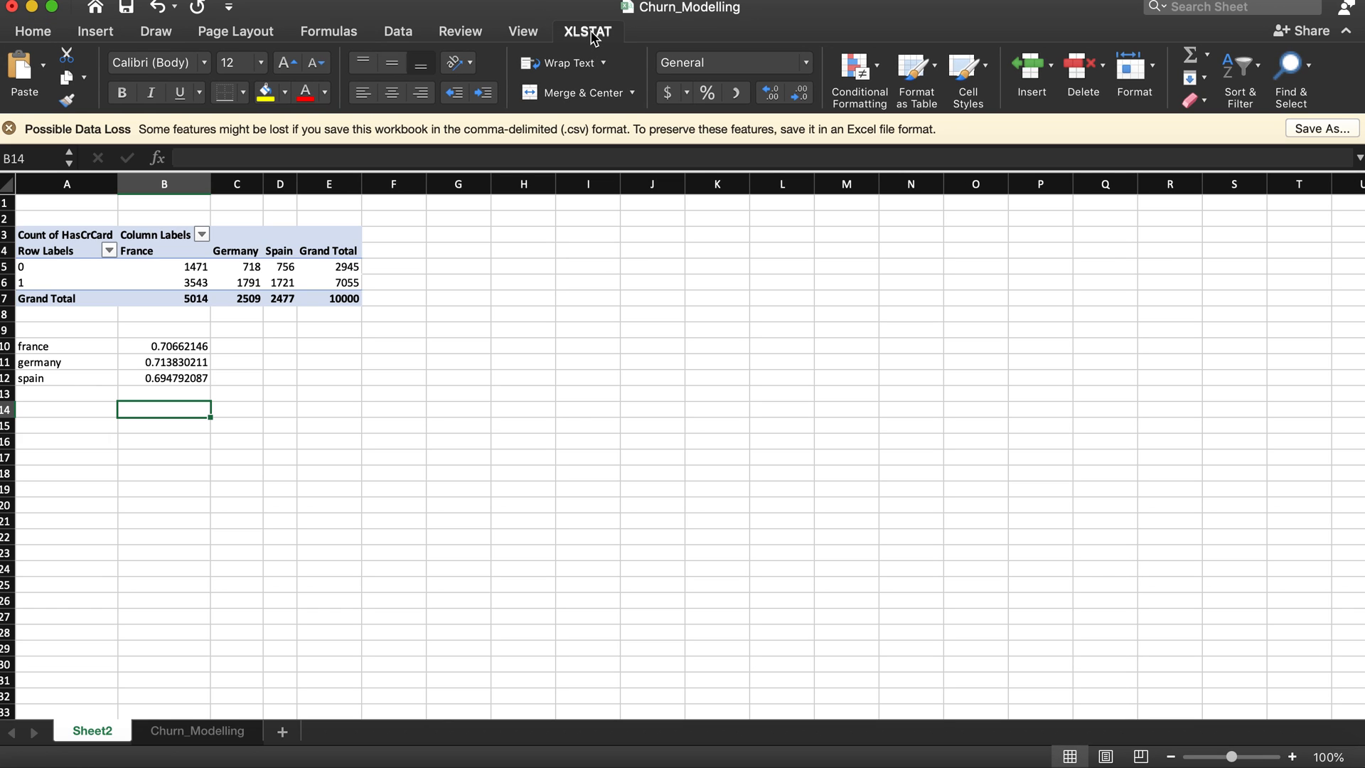
Step: Try to run XLSTAT's test for two proportions with the first proportion cleared, and return to Sheet2
{"action": "left_click", "coordinate": [739, 71]}
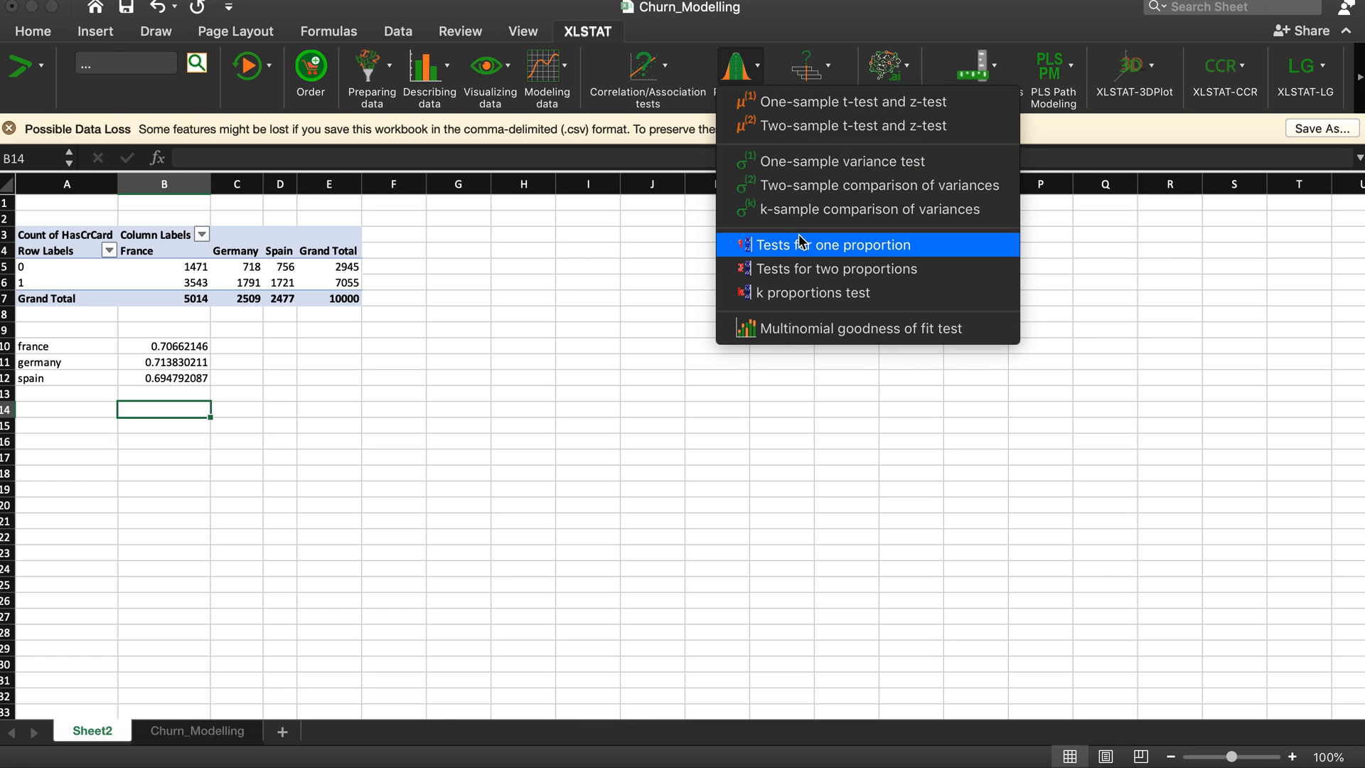
{"action": "left_click", "coordinate": [821, 271]}
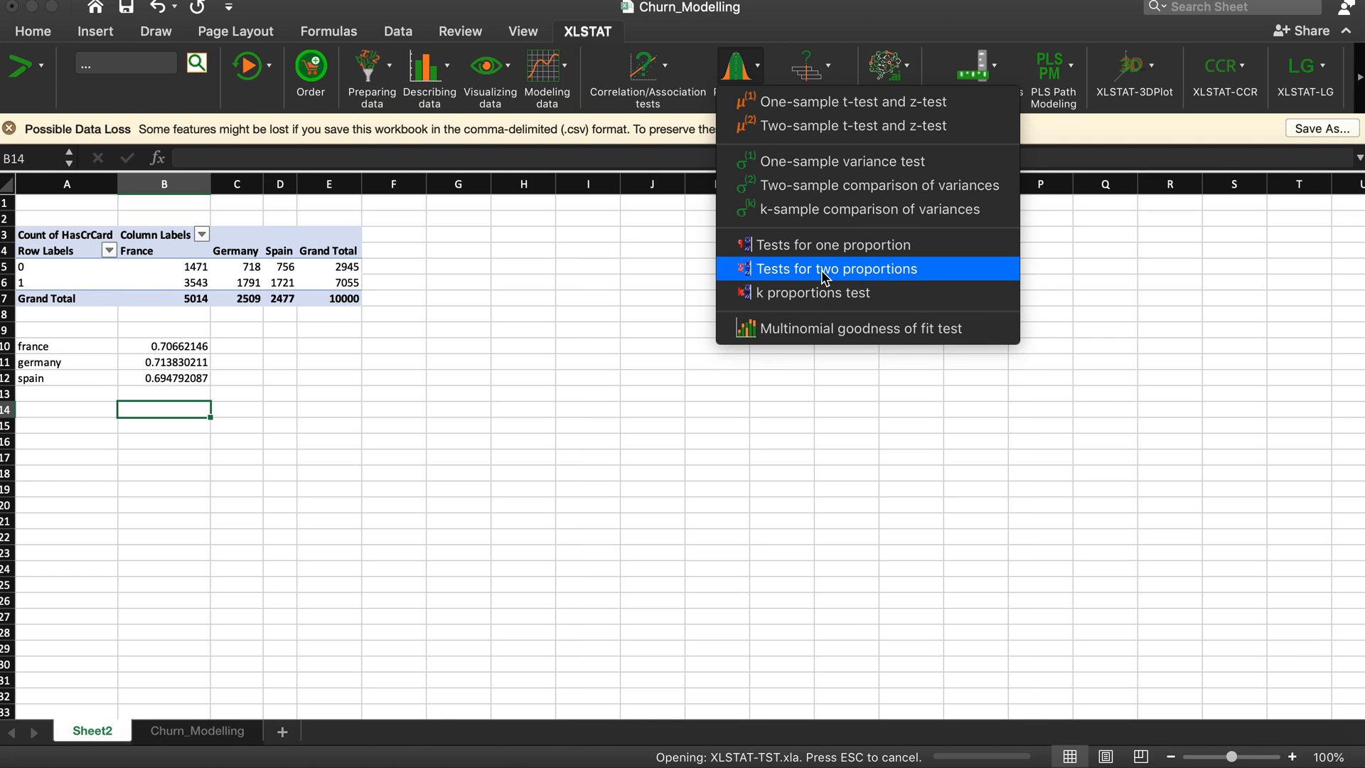
{"action": "left_click_drag", "start_coordinate": [635, 326], "coordinate": [594, 326]}
{"action": "key", "text": "BackSpace"}
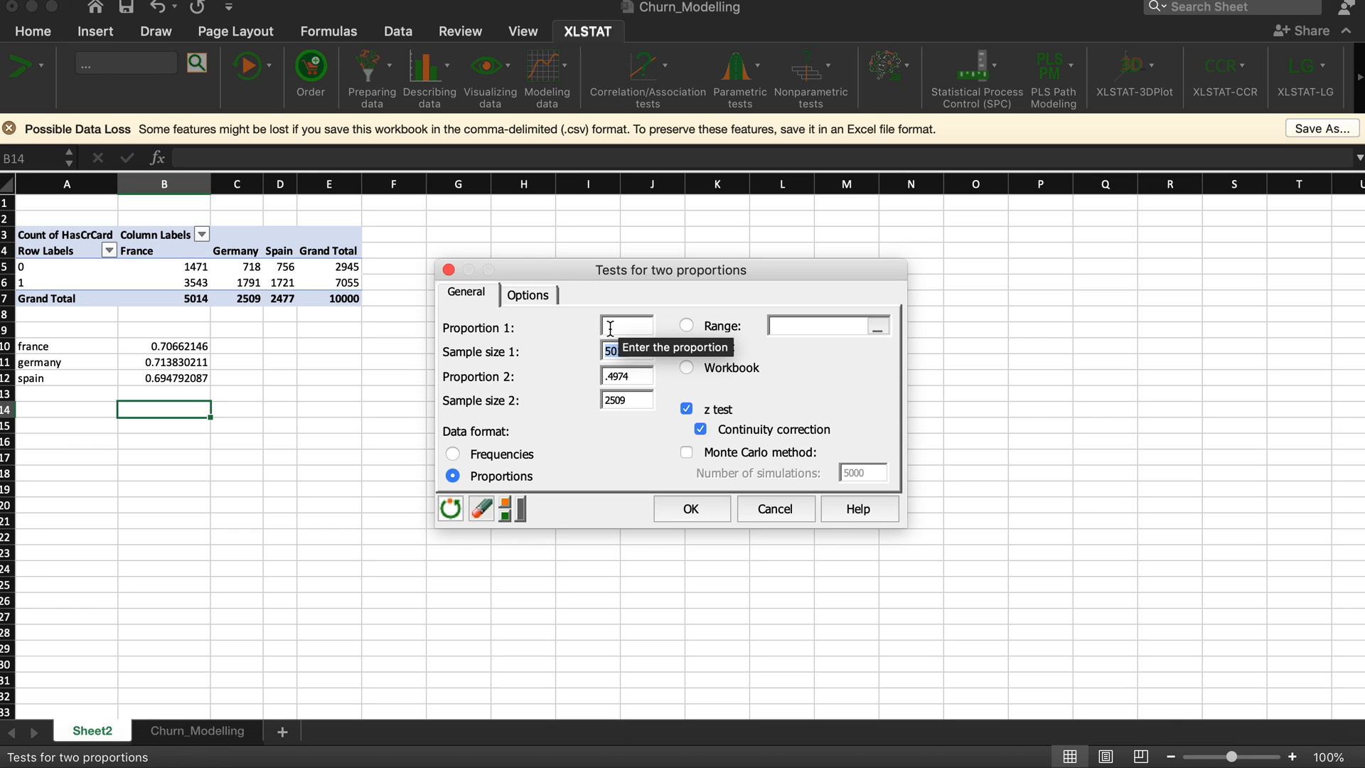
{"action": "key", "text": "Return"}
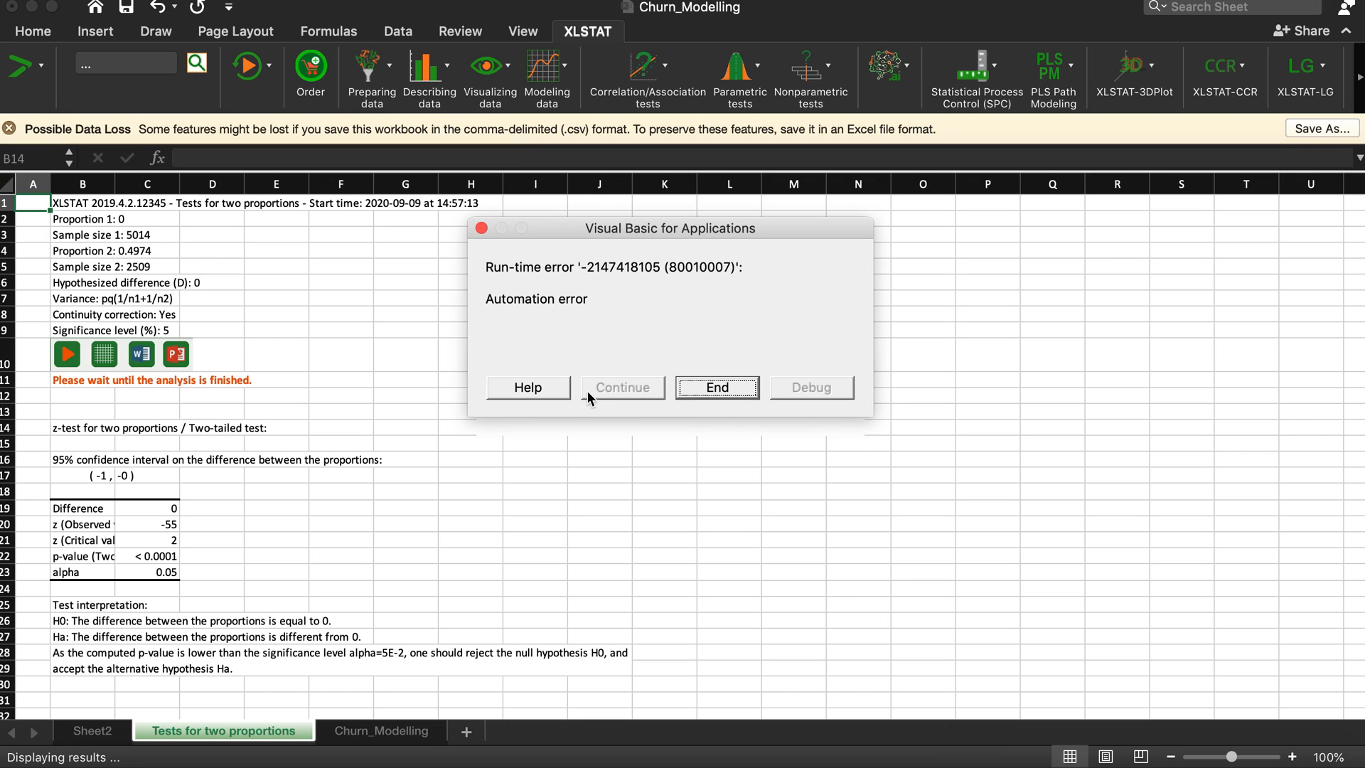
{"action": "left_click", "coordinate": [684, 392]}
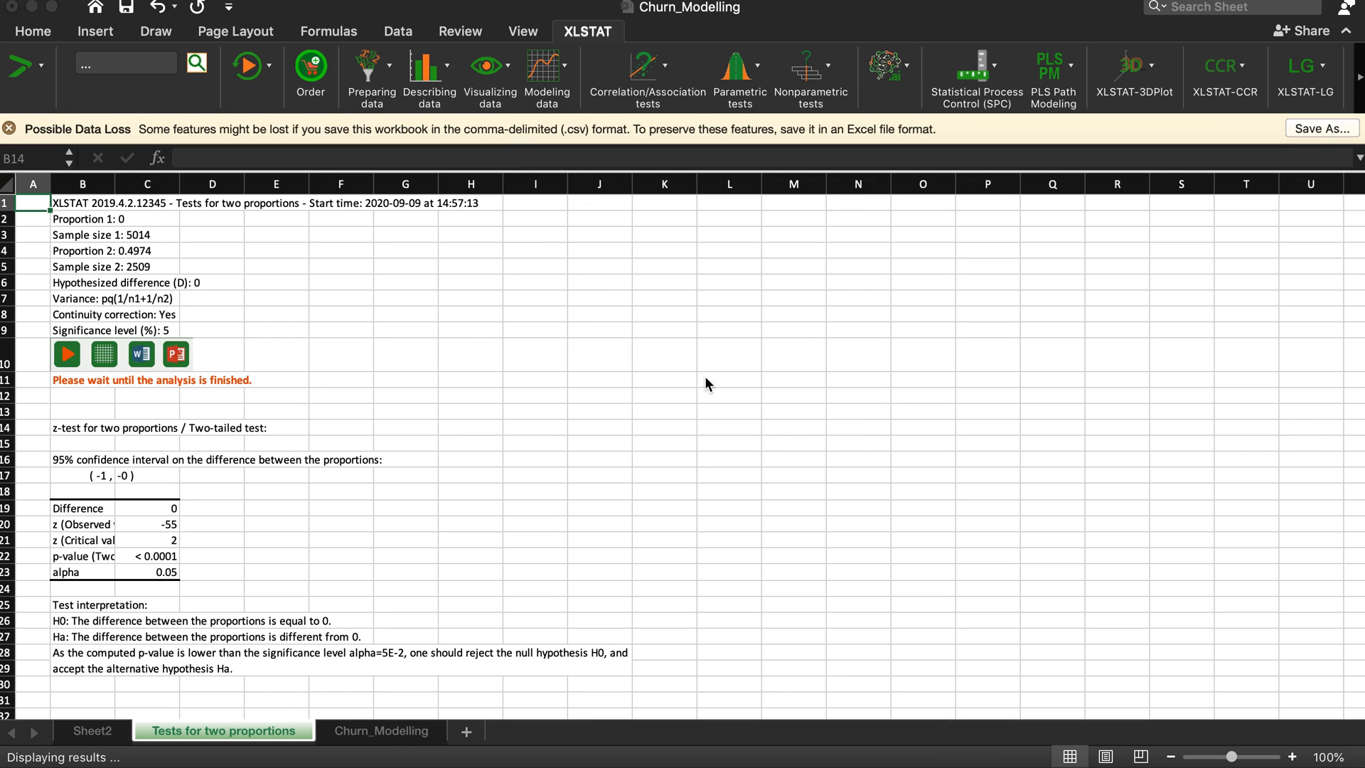
{"action": "left_click", "coordinate": [91, 731]}
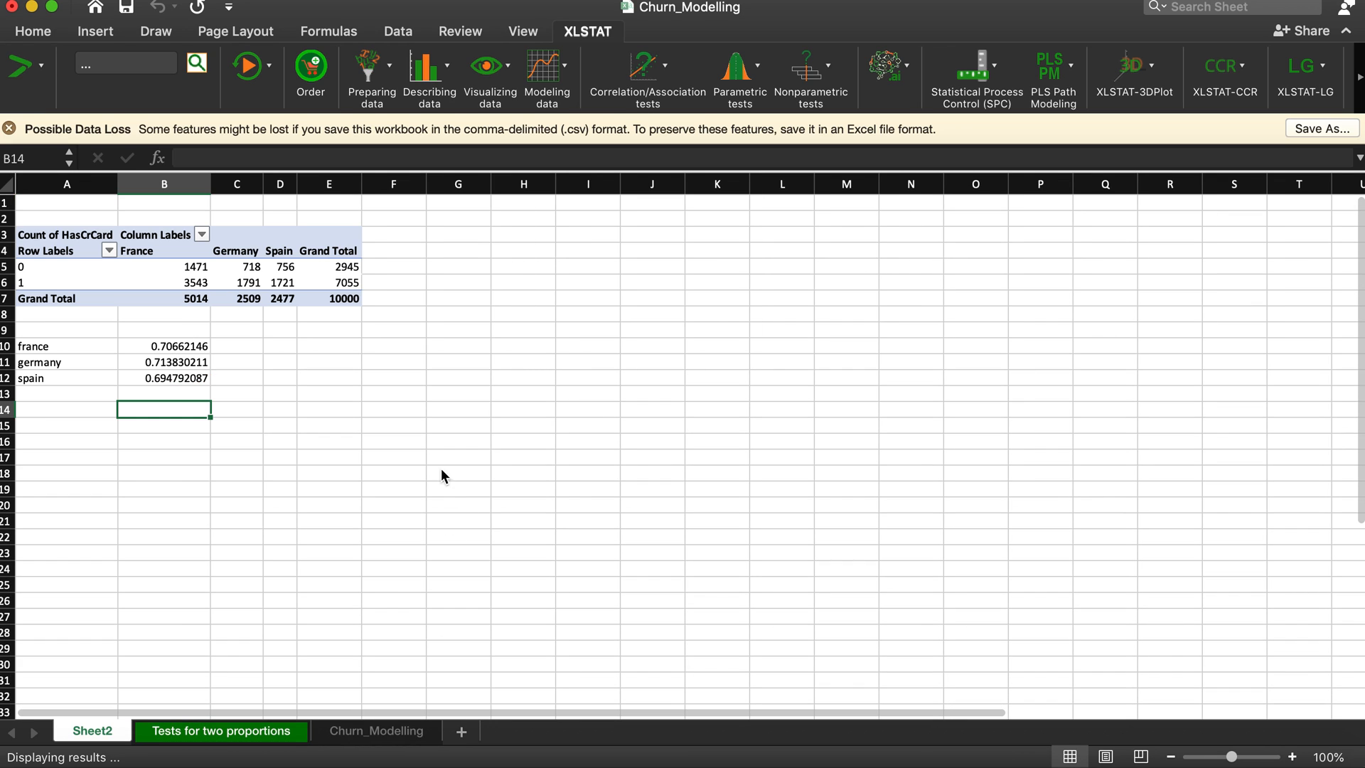
Step: Set up XLSTAT's test for two proportions with the Frequencies data format, frequency 1 as 3543 and sample size 1 as 5014 for France
{"action": "left_click", "coordinate": [758, 68]}
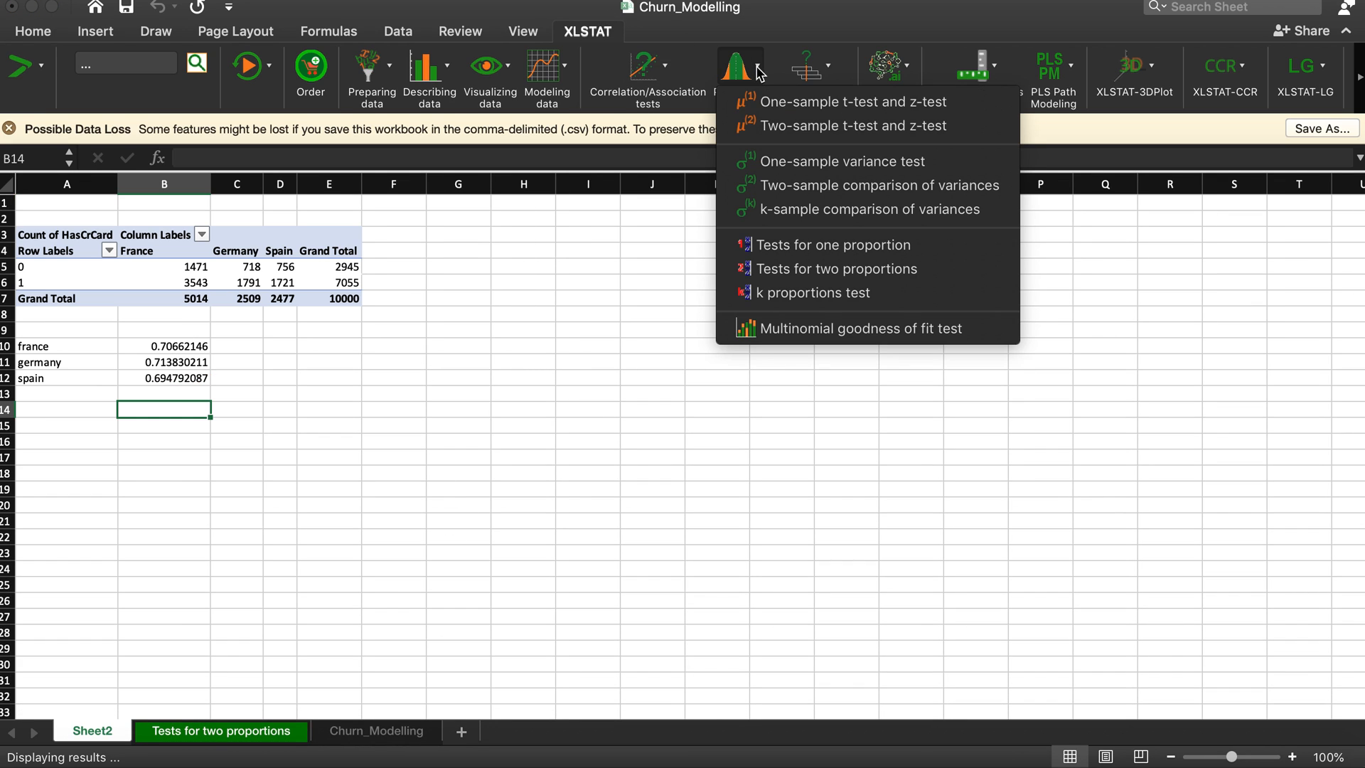
{"action": "left_click", "coordinate": [823, 270]}
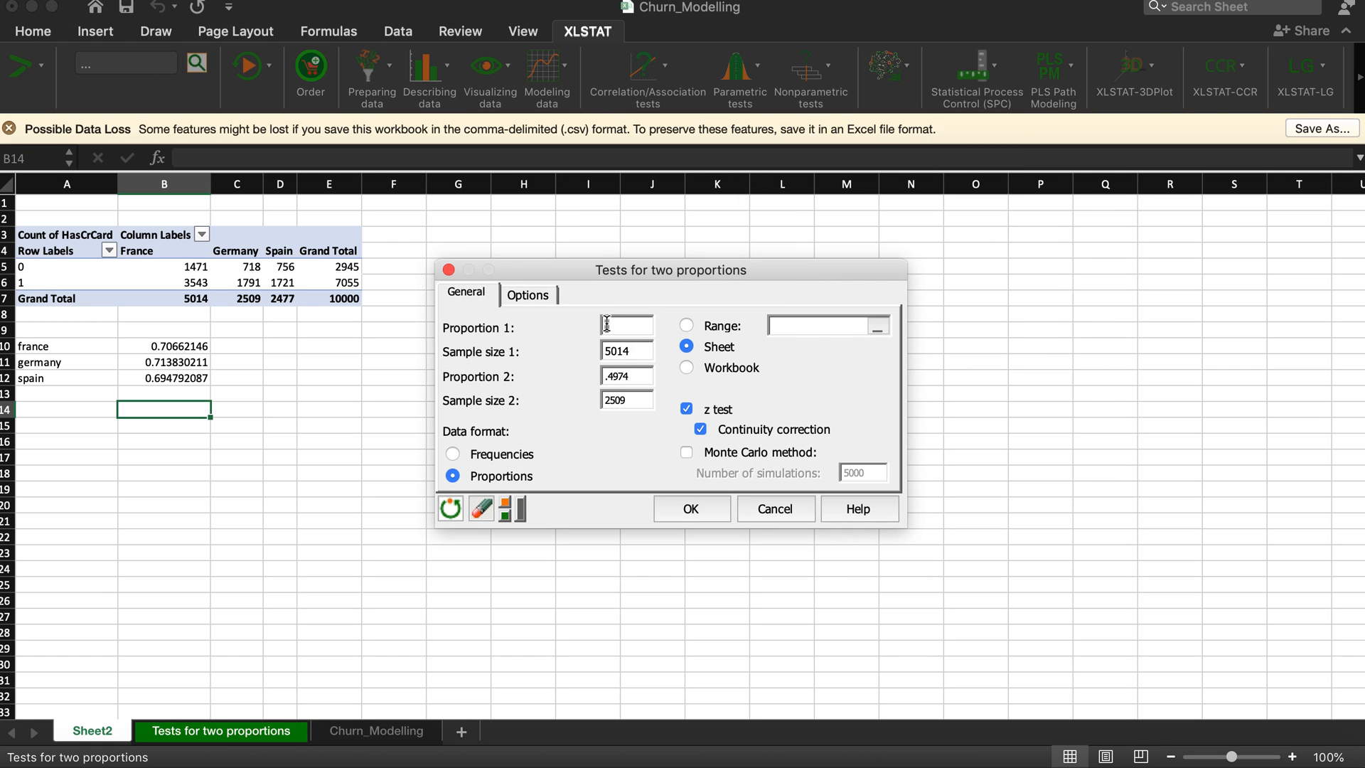
{"action": "left_click", "coordinate": [495, 453]}
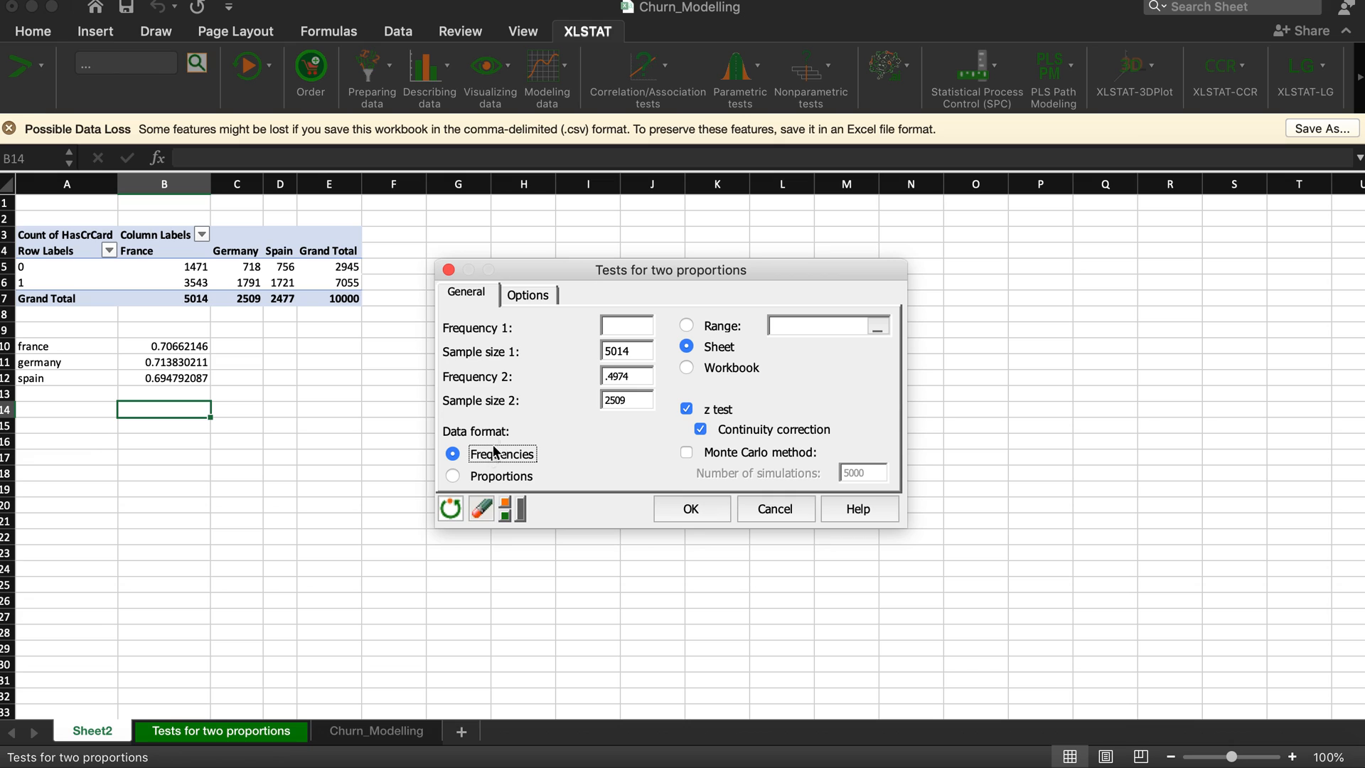
{"action": "left_click", "coordinate": [617, 325]}
{"action": "key", "text": "Tab"}
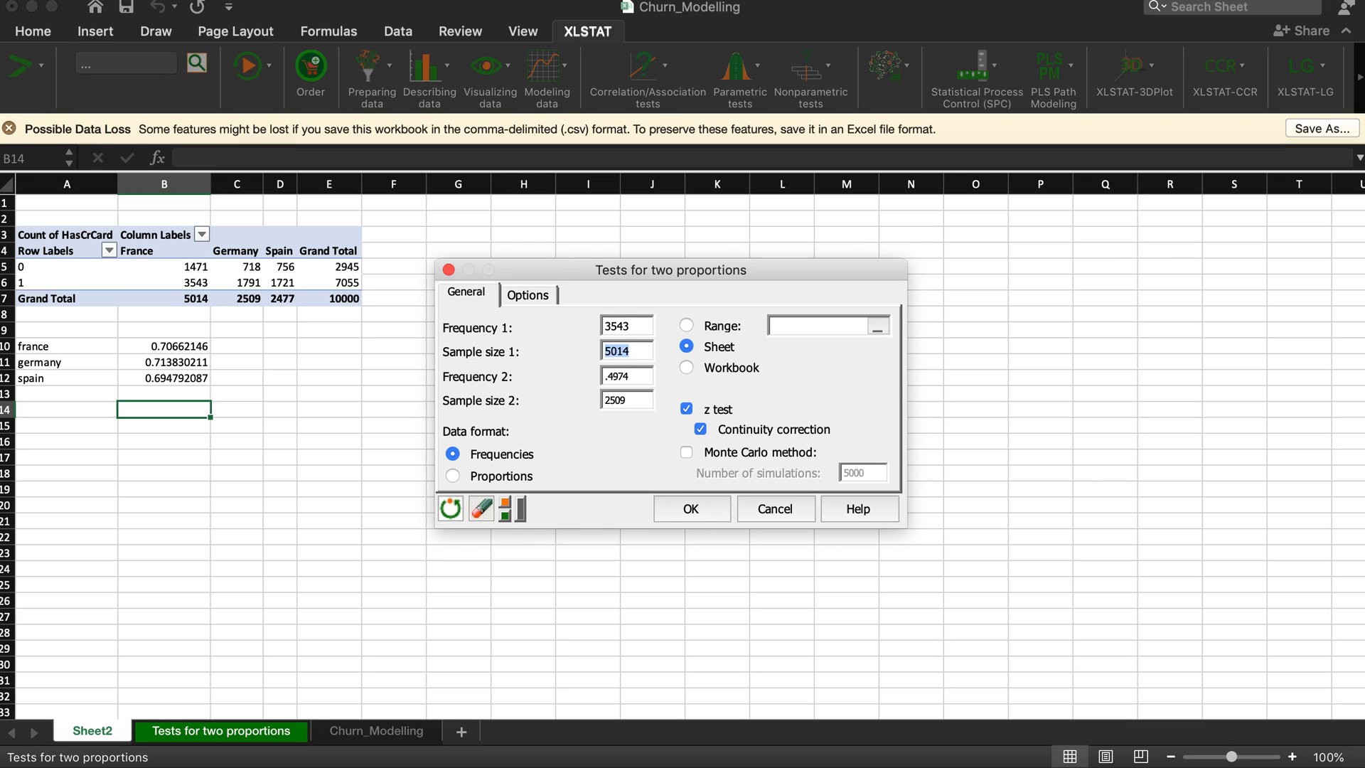
{"action": "type", "text": "5014"}
Step: Set frequency 2 to 1721 and sample size 2 to 2477 for Spain in the two-proportions test
{"action": "key", "text": "Tab"}
{"action": "key", "text": "BackSpace"}
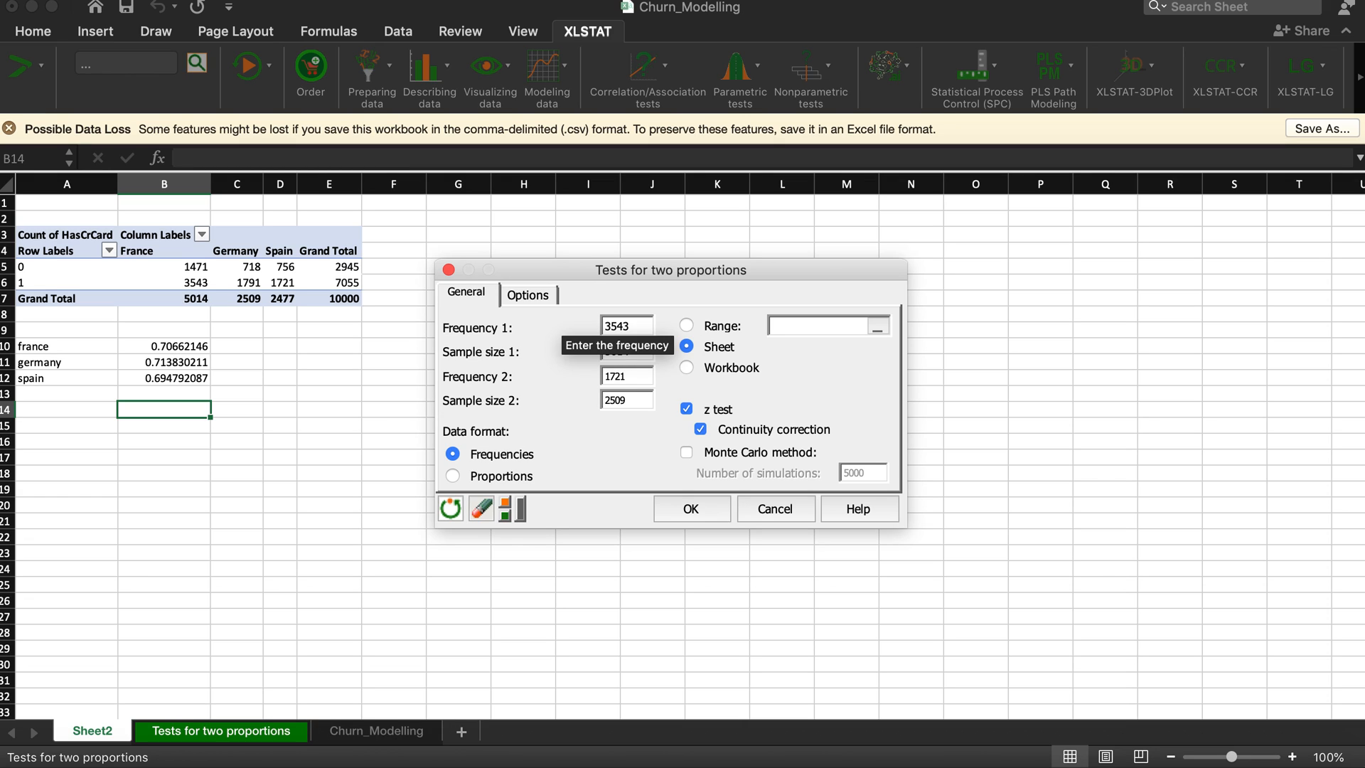
{"action": "left_click_drag", "start_coordinate": [635, 400], "coordinate": [601, 404]}
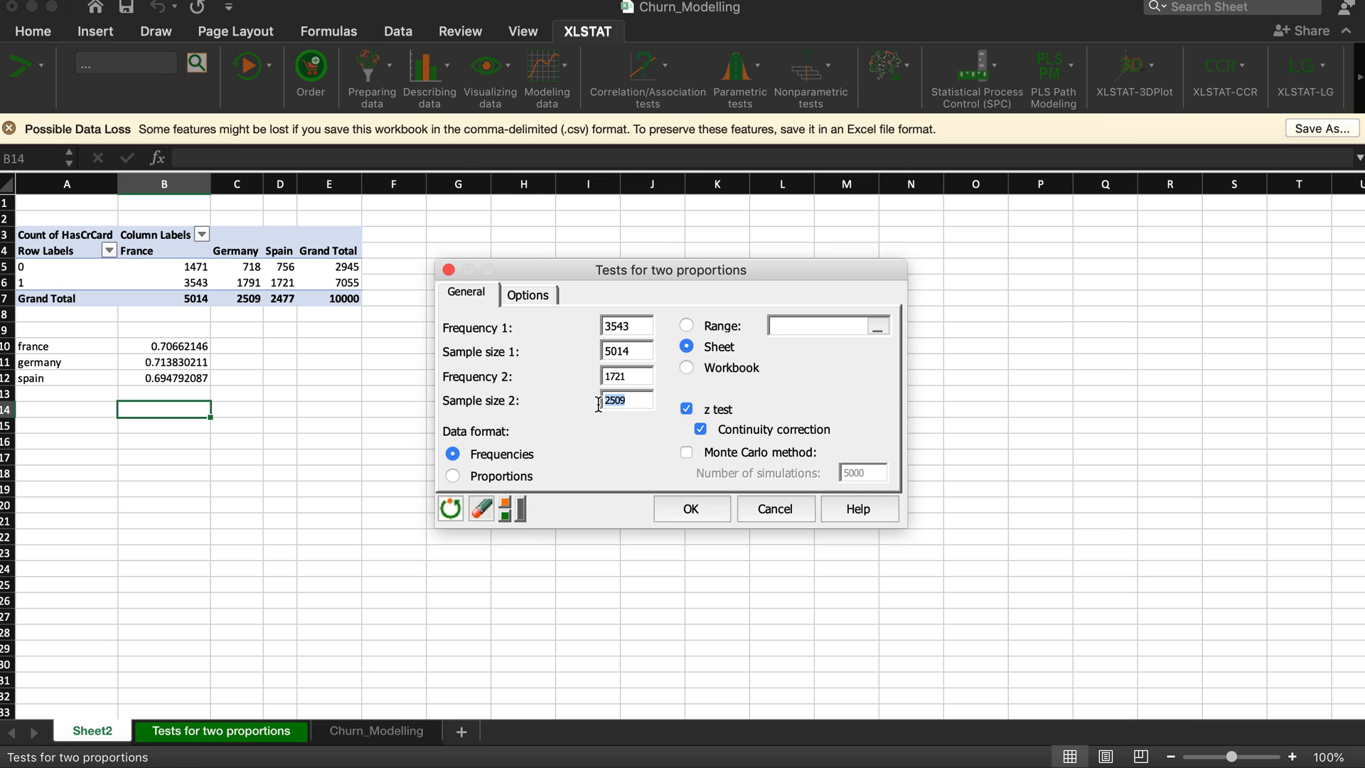
{"action": "type", "text": "2477"}
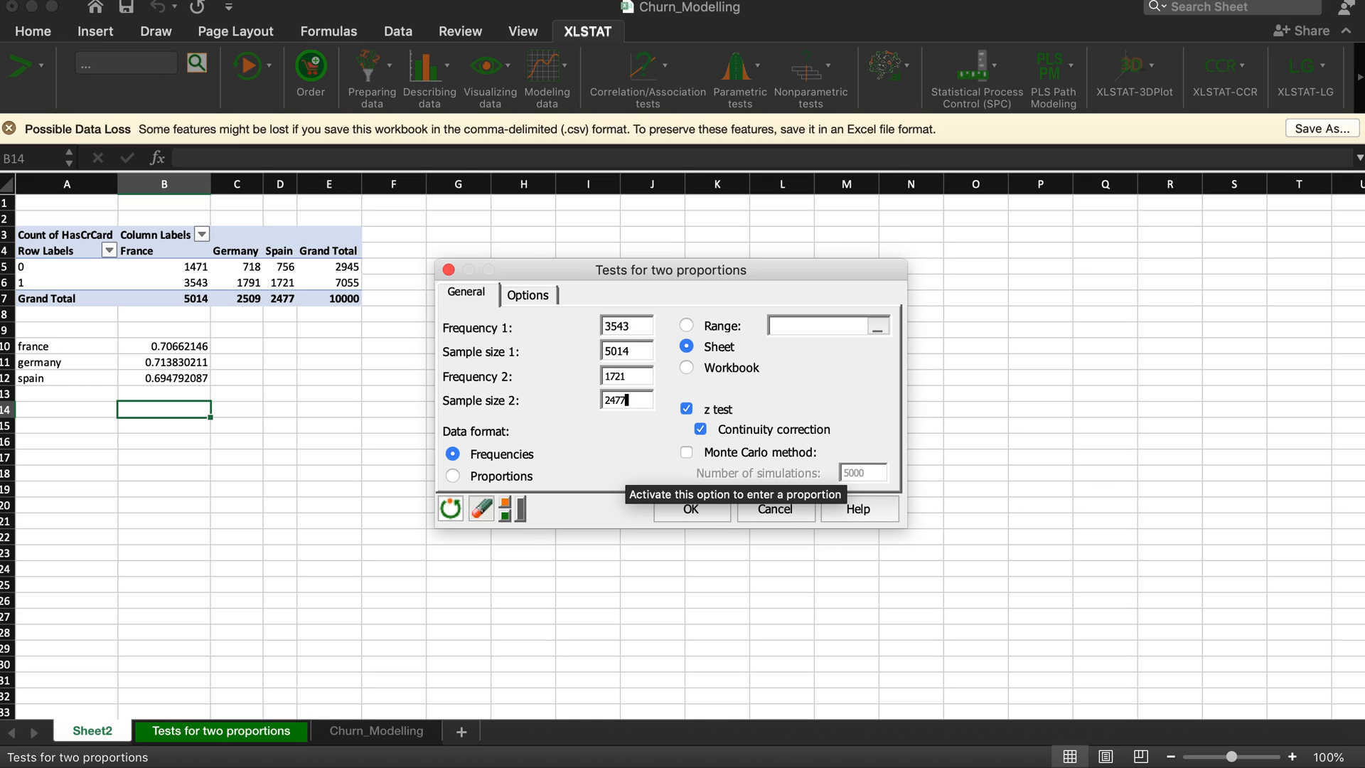
{"action": "key", "text": "Tab"}
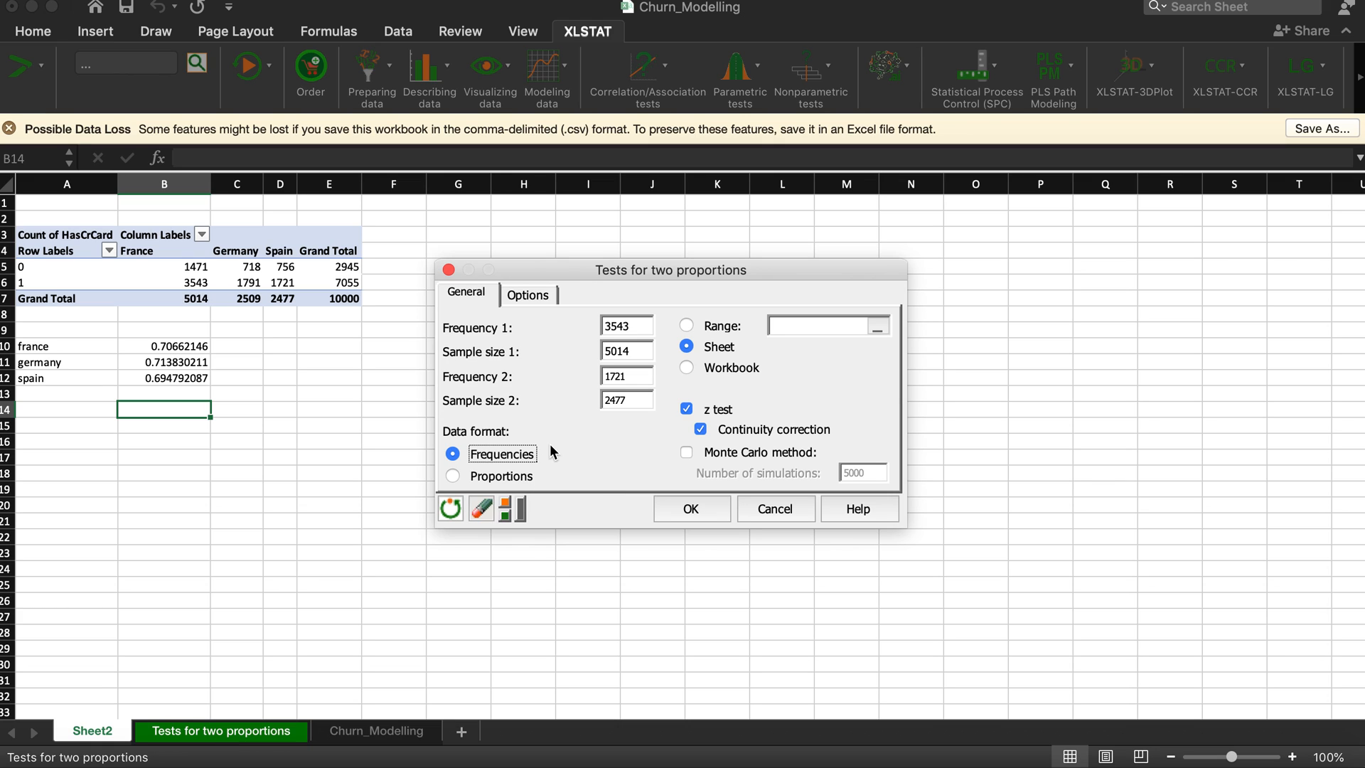
Step: Keep the alternative hypothesis Proportion 1 - Proportion 2 ≠ D in the test options and run the two-proportions test
{"action": "left_click", "coordinate": [535, 296]}
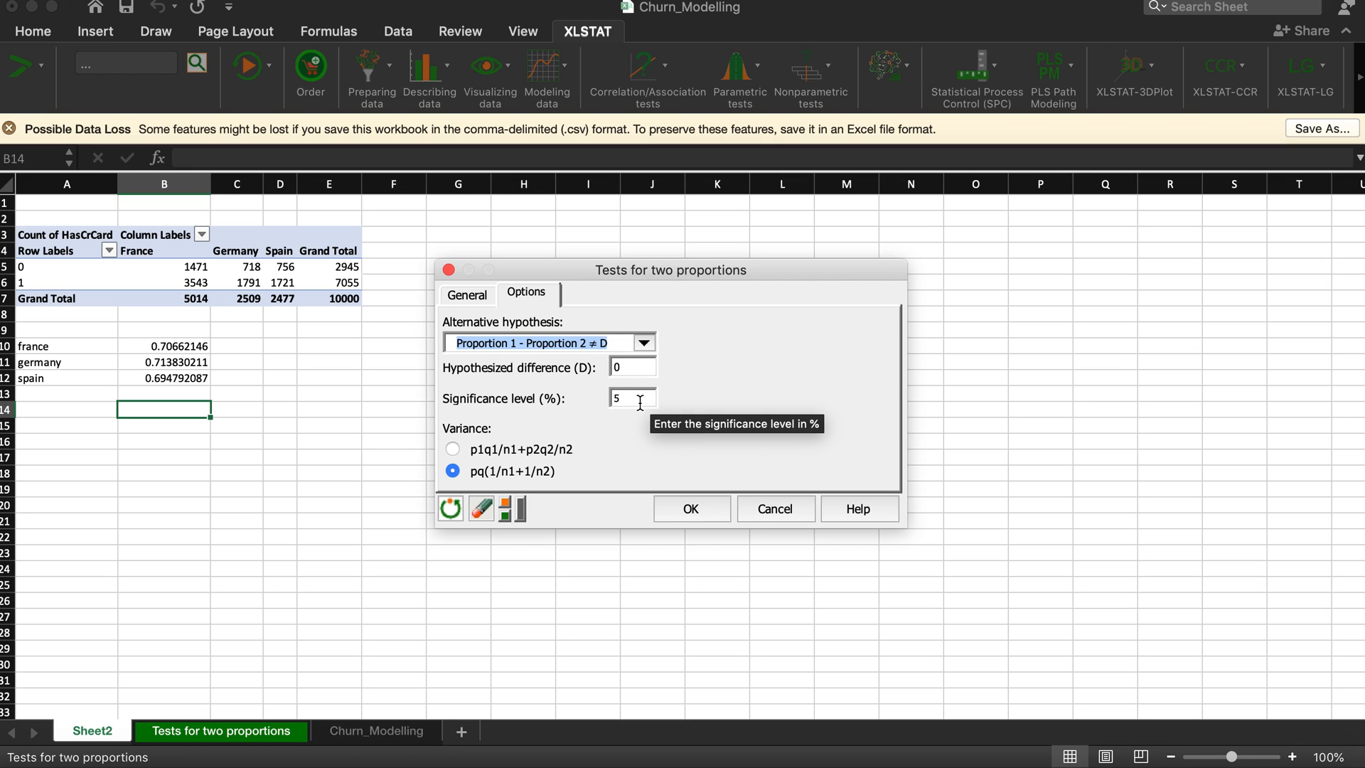
{"action": "left_click", "coordinate": [643, 343]}
{"action": "left_click", "coordinate": [740, 353]}
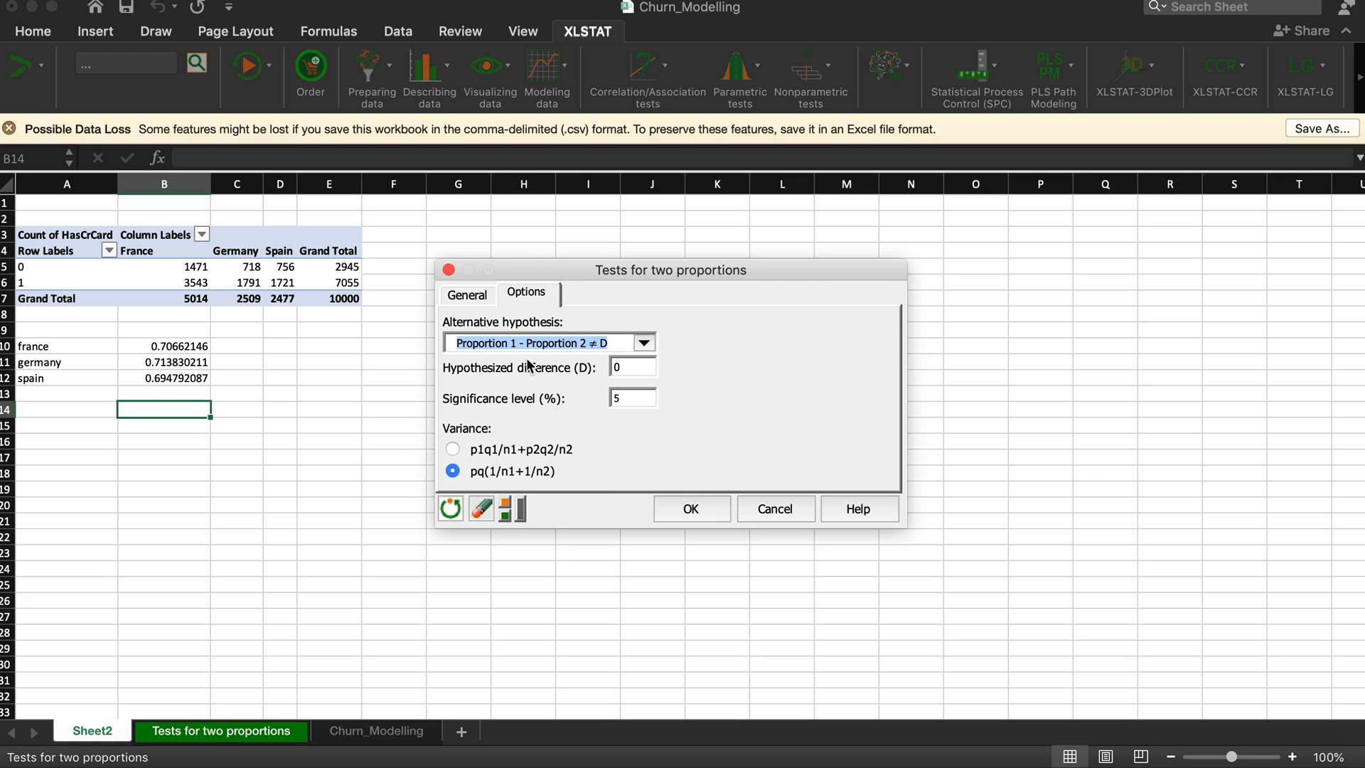
{"action": "left_click", "coordinate": [694, 508]}
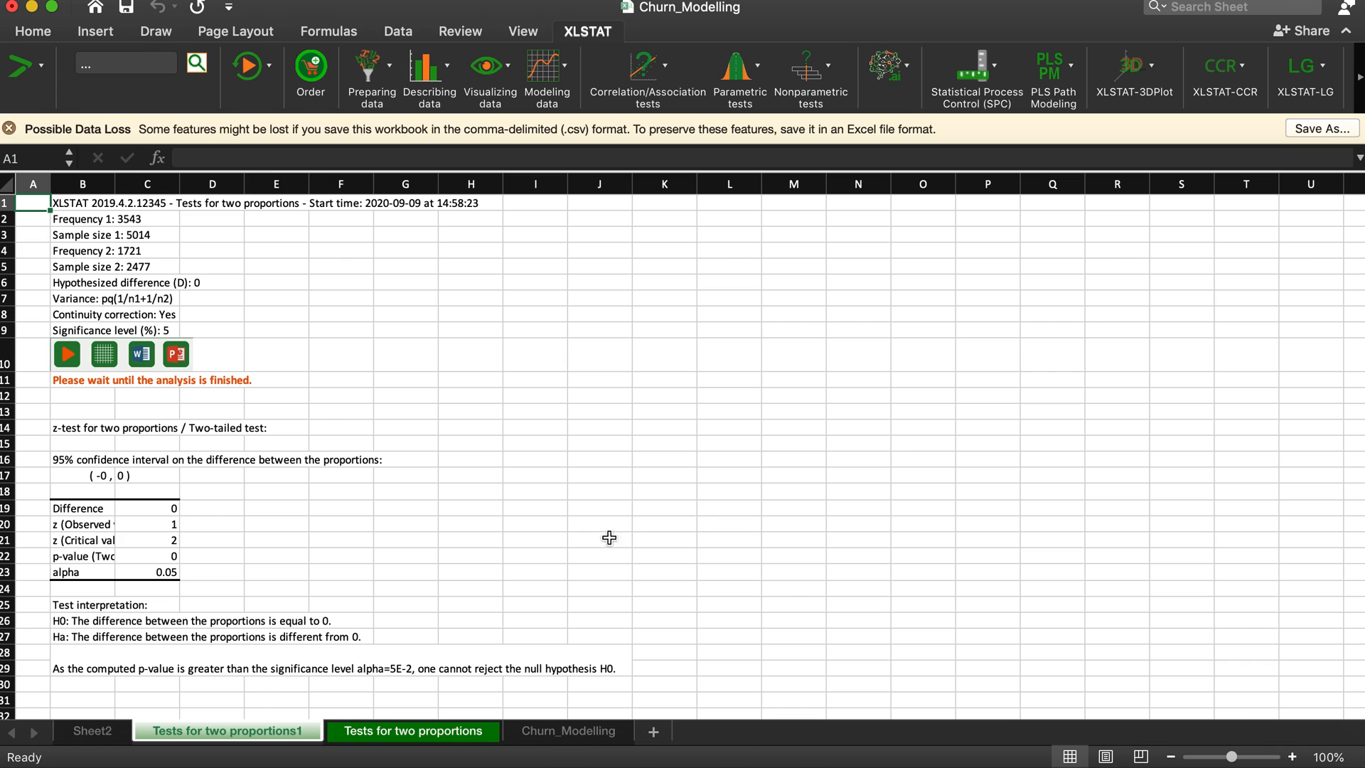
Step: Show the test results in C19 to C22 with five decimal places and widen column B to fit its labels
{"action": "left_click_drag", "start_coordinate": [153, 507], "coordinate": [146, 559]}
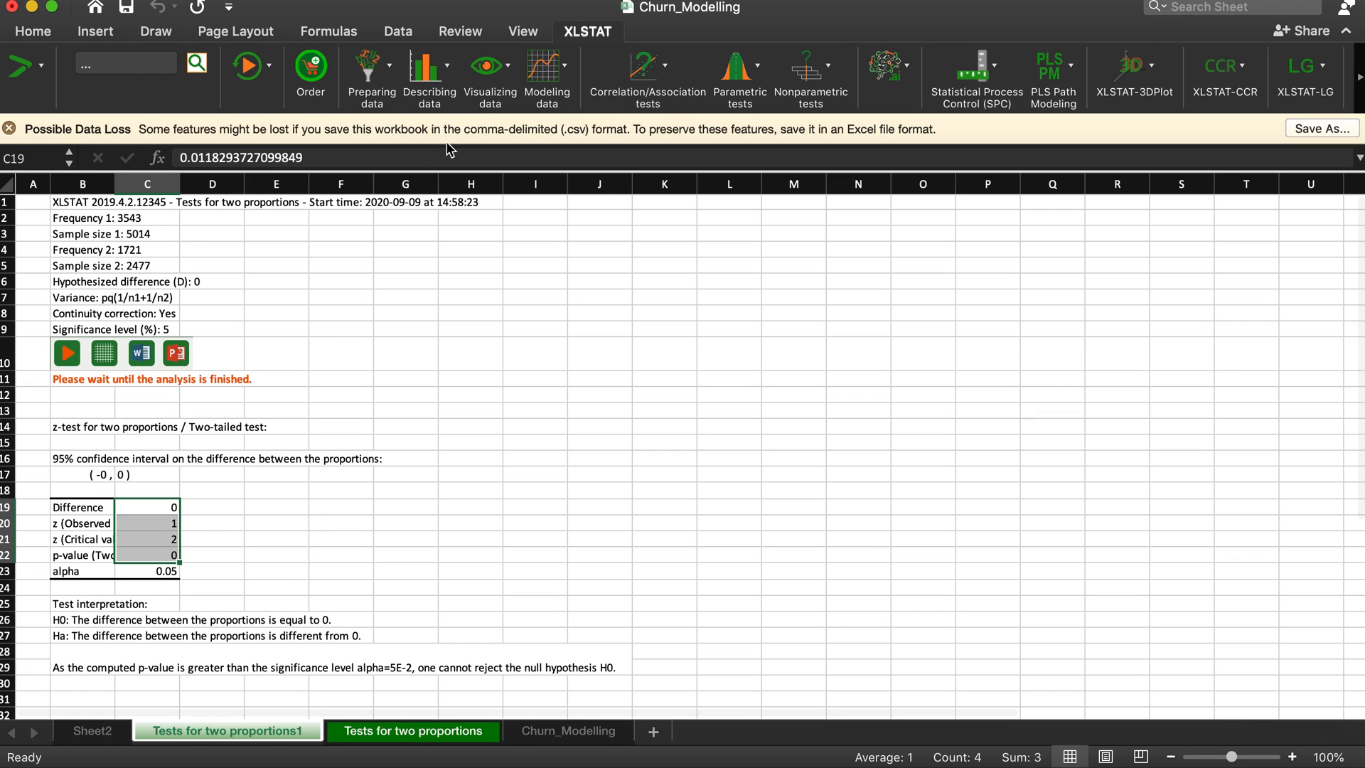
{"action": "left_click", "coordinate": [32, 32]}
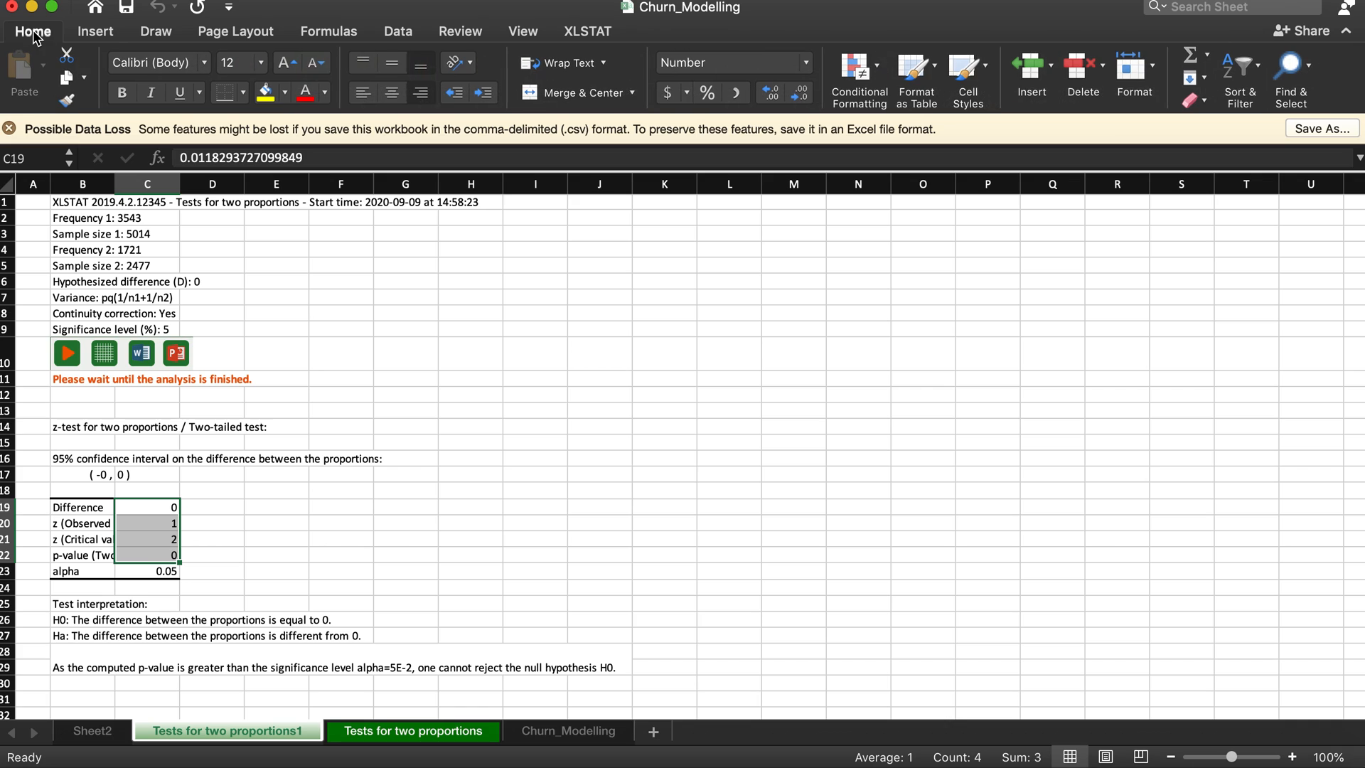
{"action": "left_click", "coordinate": [770, 93]}
{"action": "left_click", "coordinate": [770, 93]}
{"action": "left_click", "coordinate": [770, 93]}
{"action": "left_click", "coordinate": [770, 93]}
{"action": "left_click", "coordinate": [770, 93]}
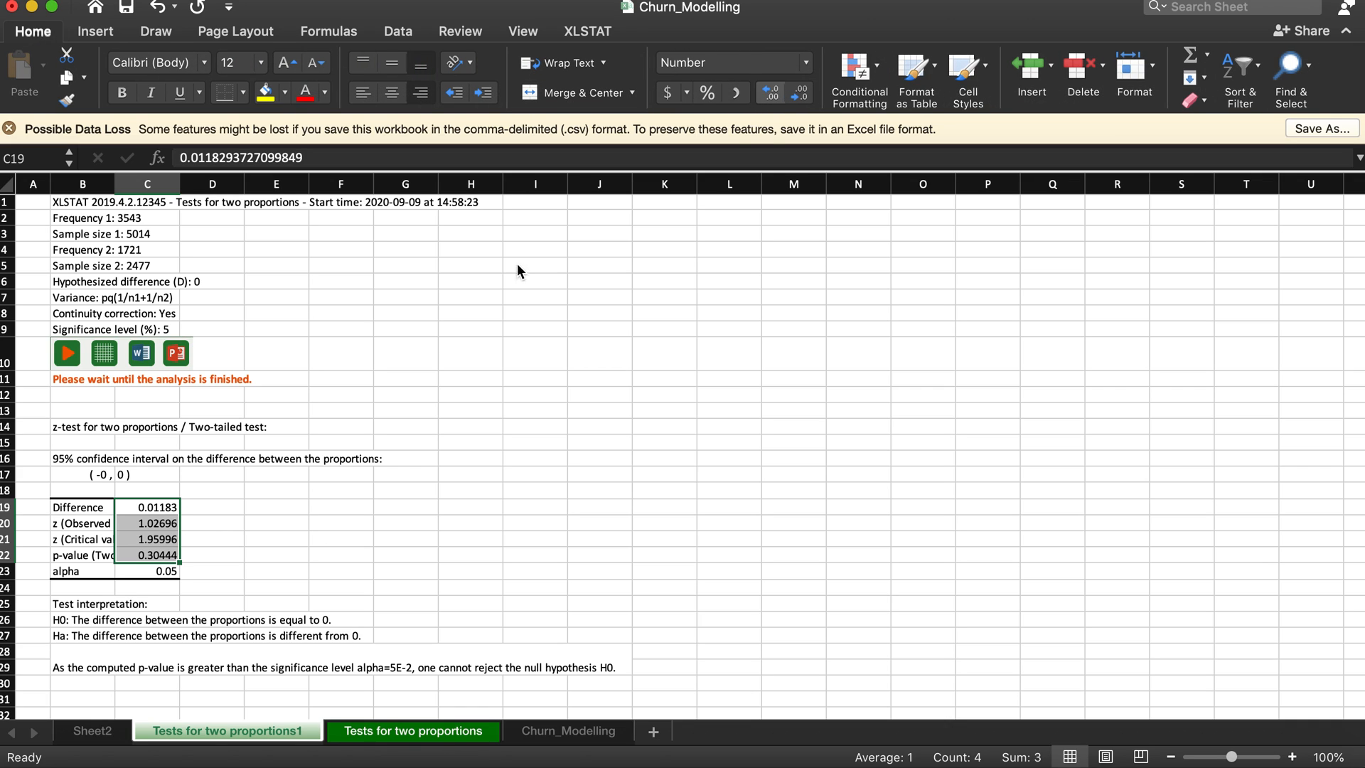
{"action": "left_click", "coordinate": [335, 538]}
{"action": "left_click_drag", "start_coordinate": [115, 184], "coordinate": [175, 186]}
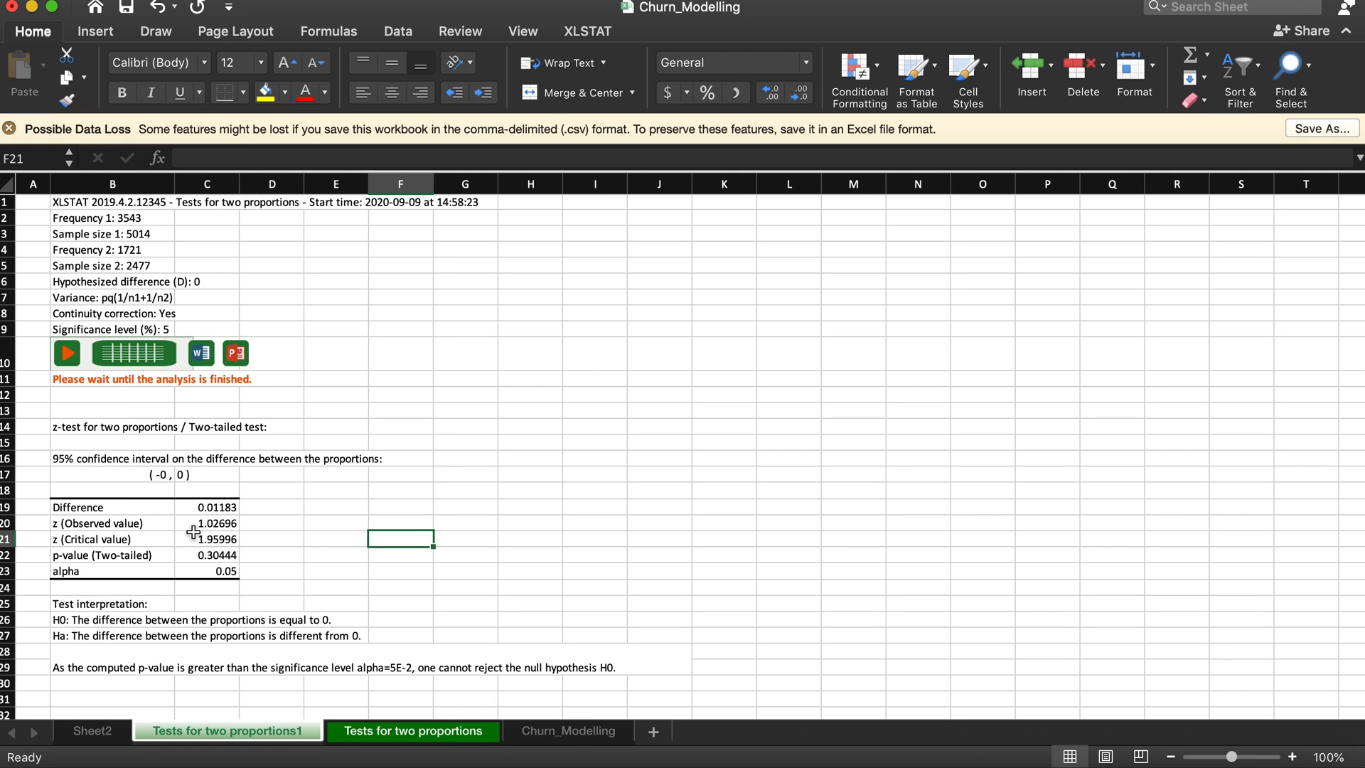
Step: Examine the observed and critical z values, both hypotheses and the test interpretation, and return to Sheet2
{"action": "left_click", "coordinate": [217, 525]}
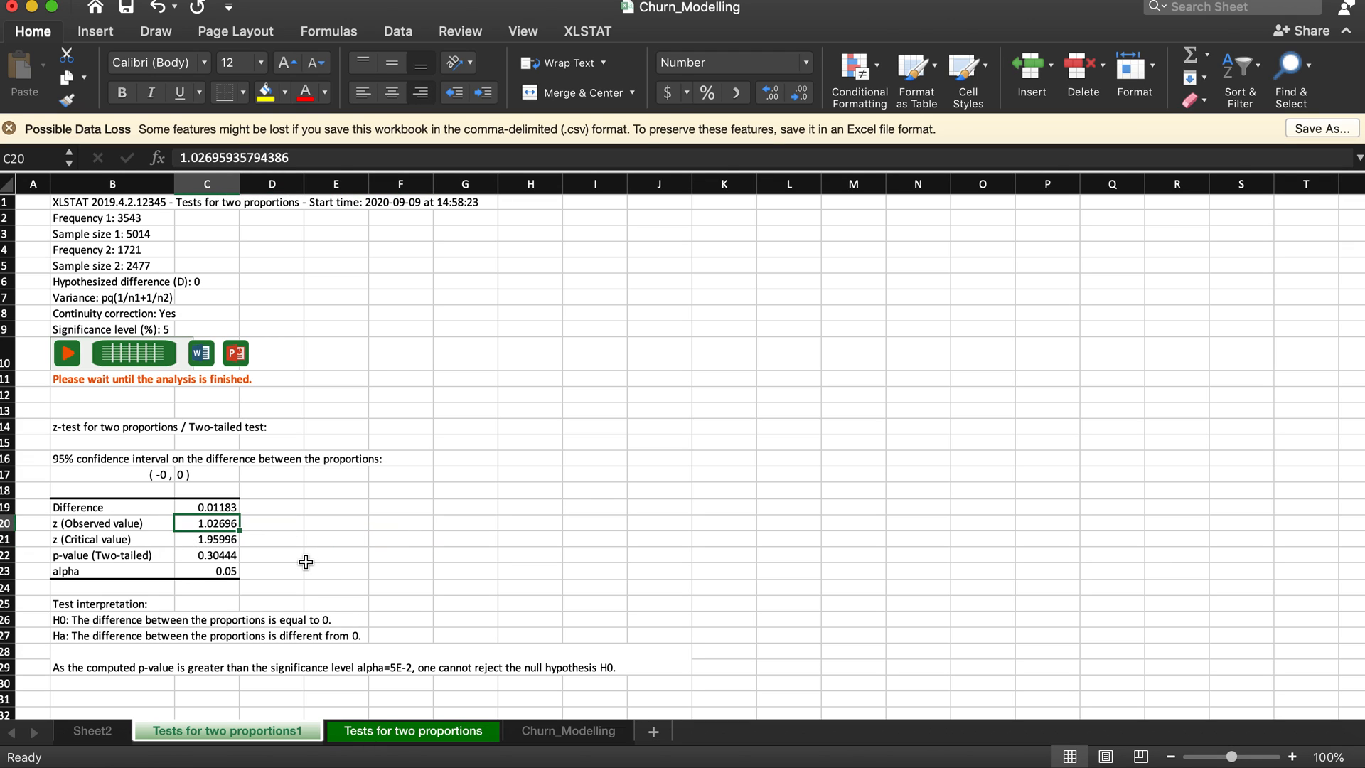
{"action": "left_click", "coordinate": [216, 542]}
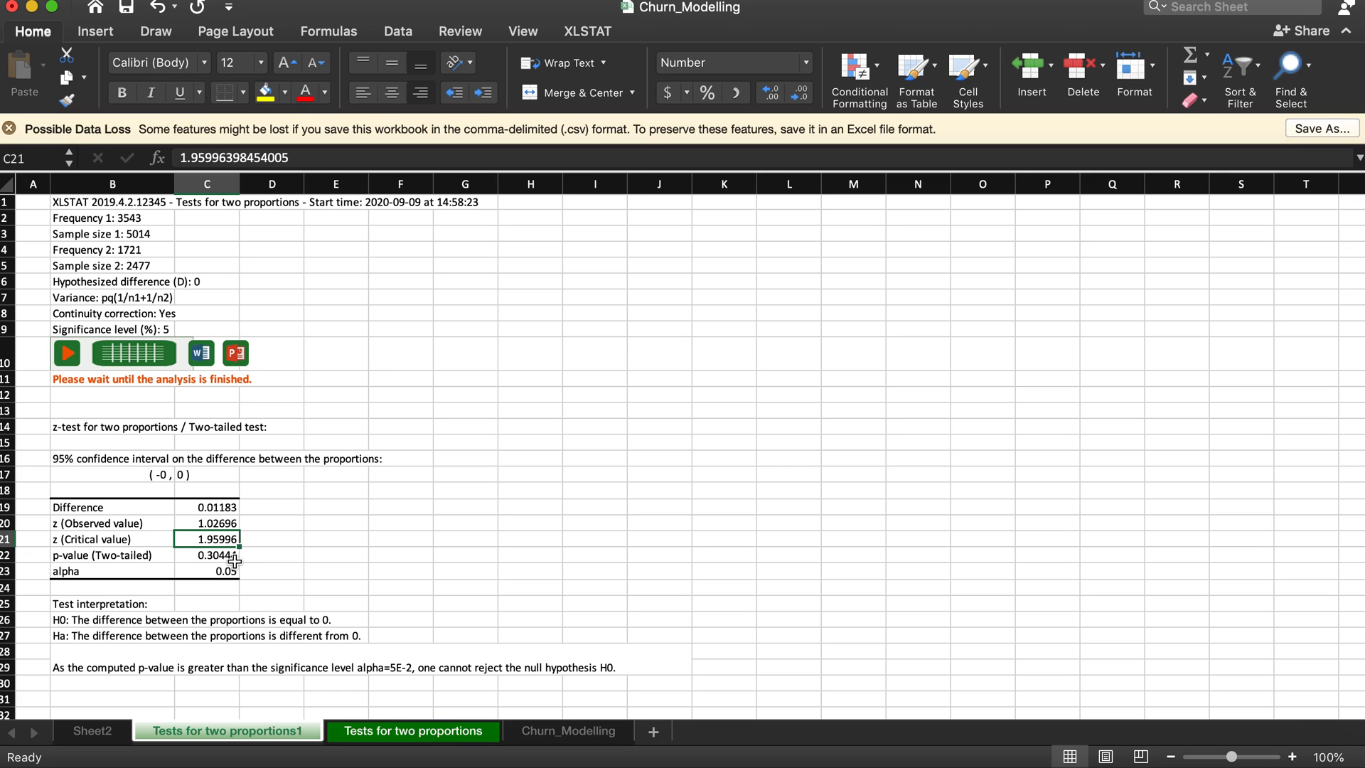
{"action": "left_click", "coordinate": [103, 632]}
{"action": "left_click", "coordinate": [95, 621]}
{"action": "left_click", "coordinate": [96, 637]}
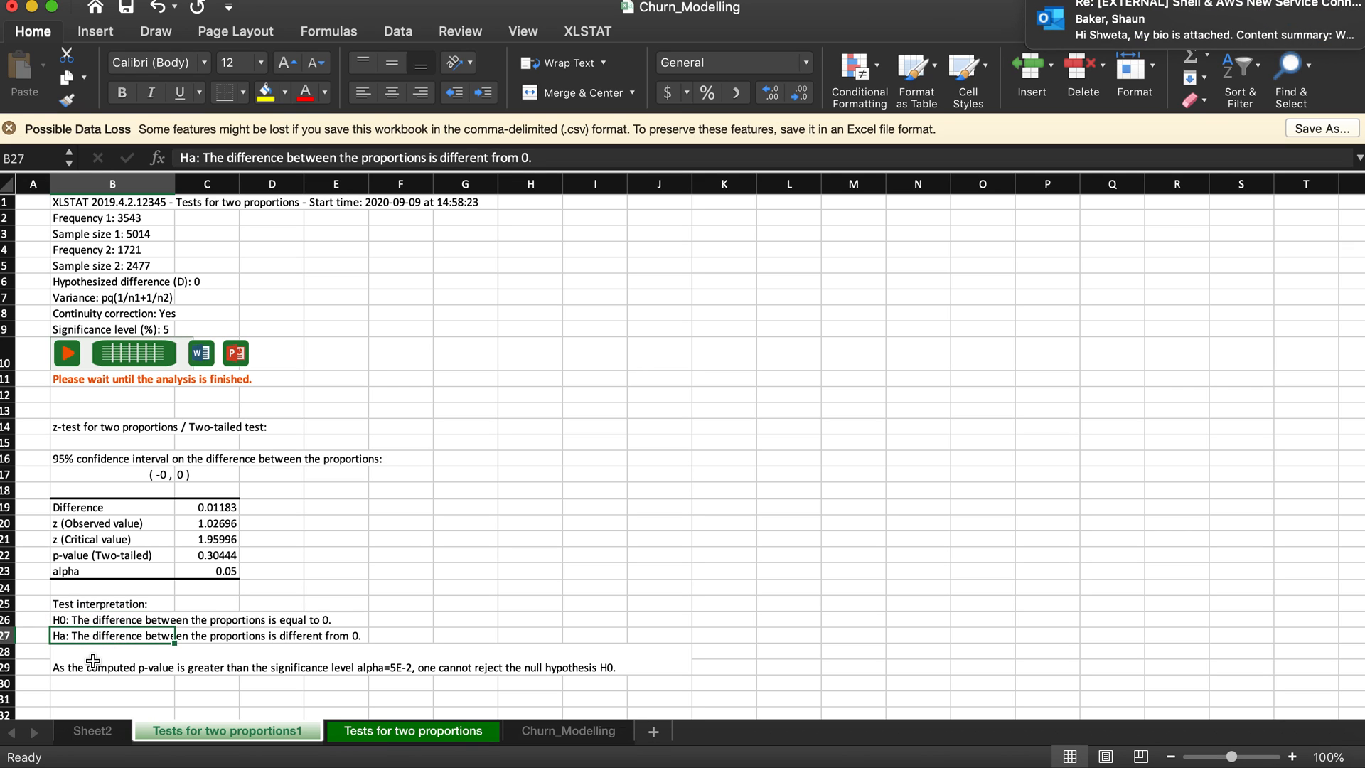
{"action": "left_click", "coordinate": [92, 661]}
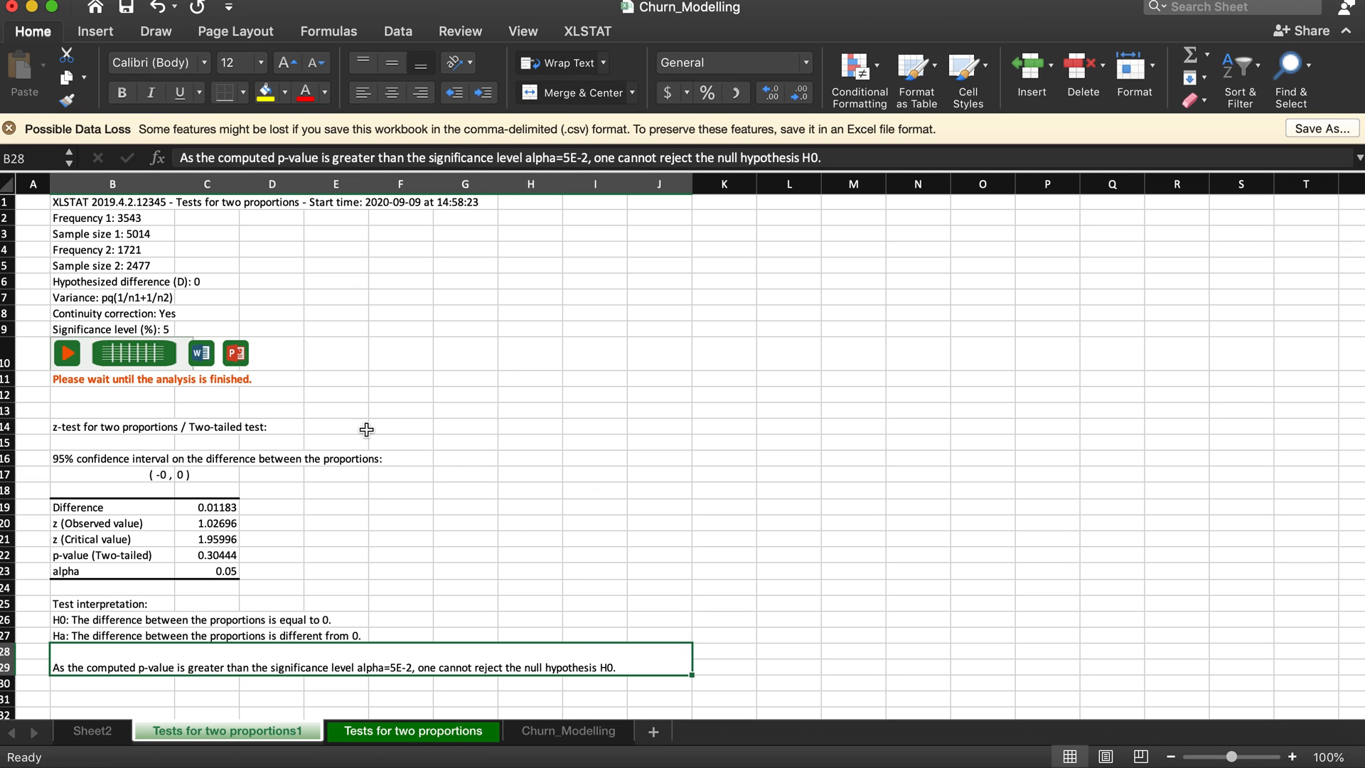
{"action": "left_click", "coordinate": [93, 731]}
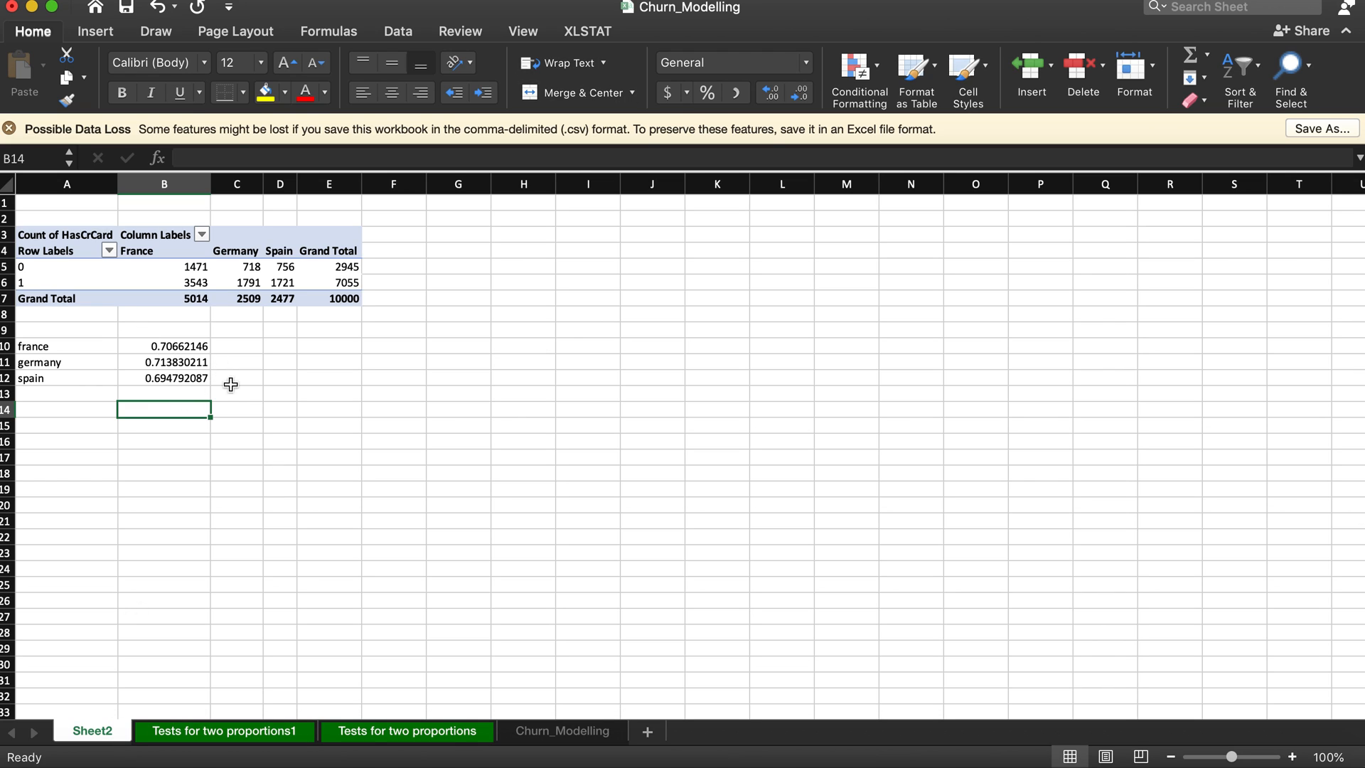